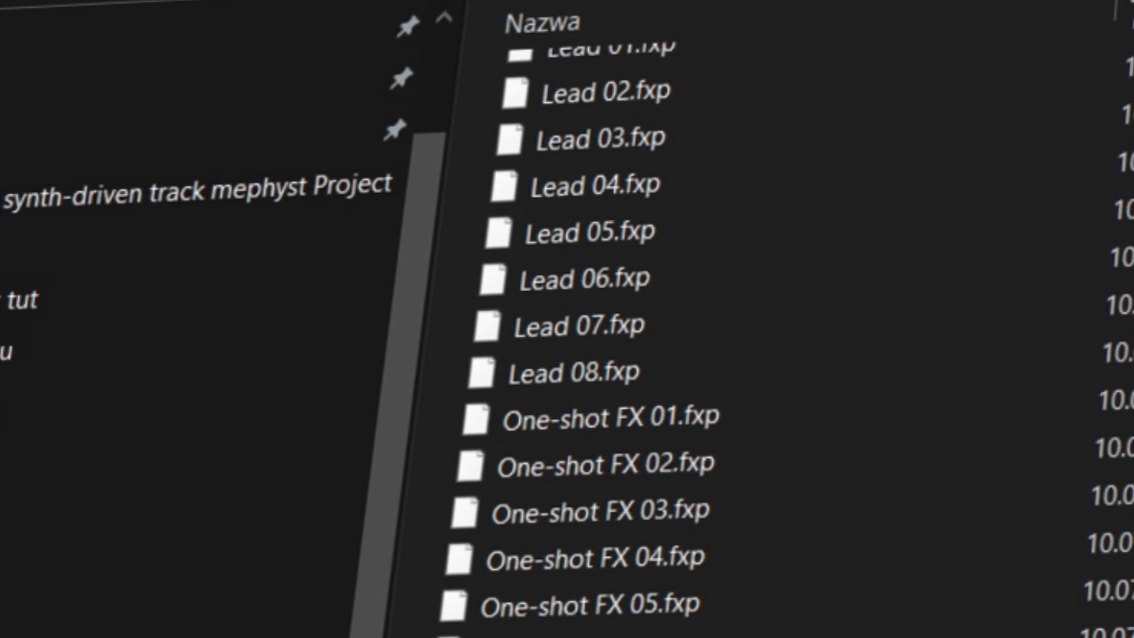
scroll(590, 325, "down", 15)
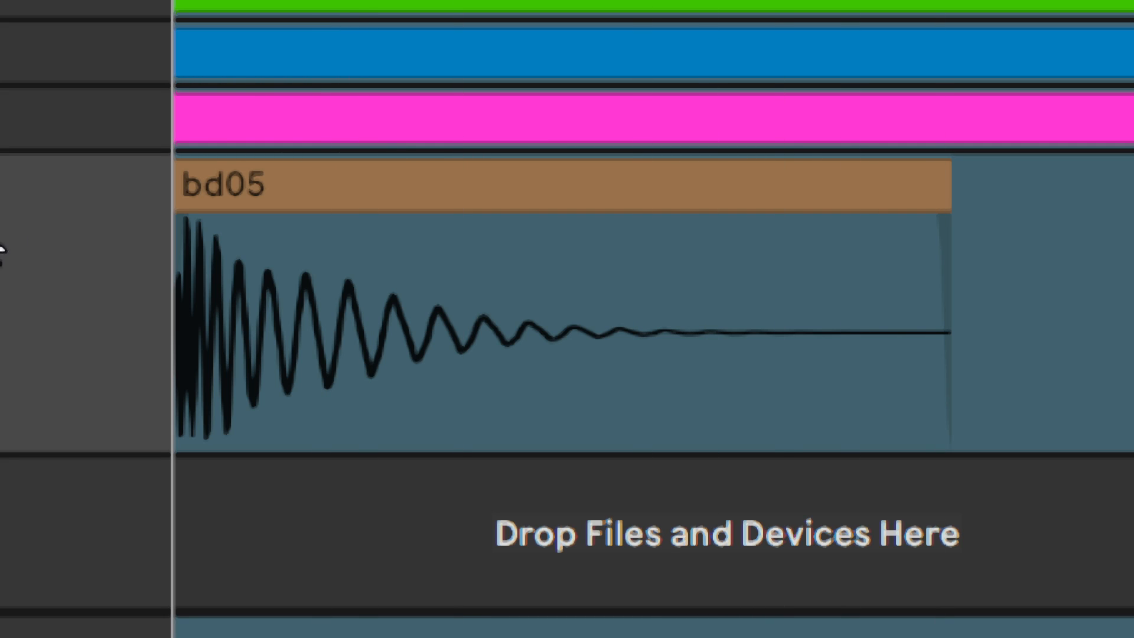
Examine the bd05 kick sample's waveform and its strongest frequencies on the Voxengo SPAN spectrum
mouse_move(176, 234)
left_click(708, 372)
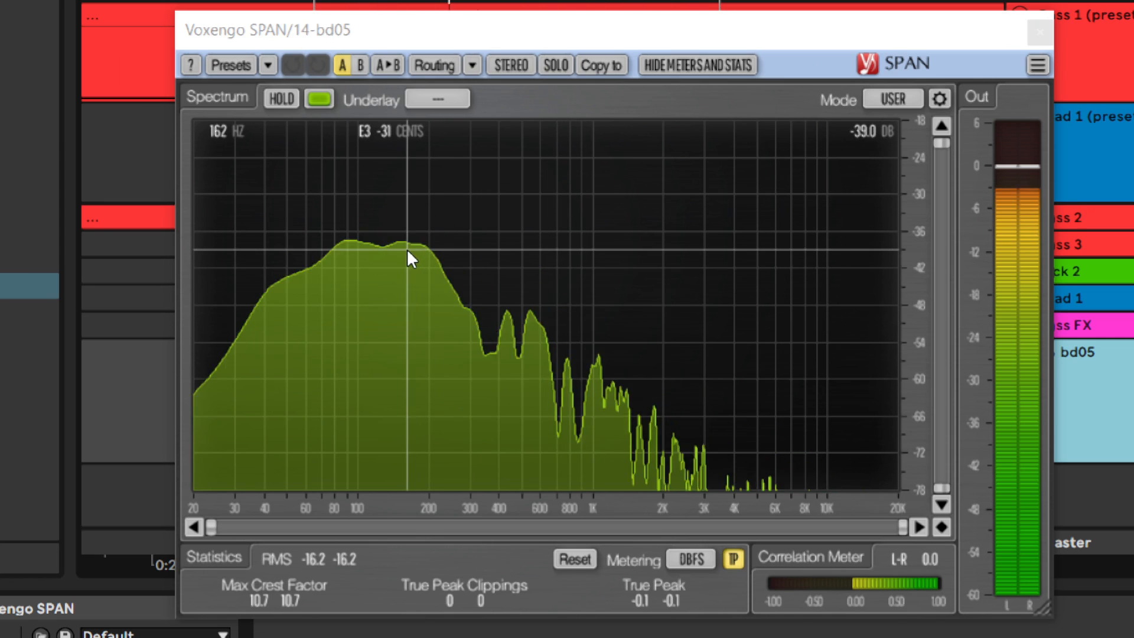
left_click(409, 249)
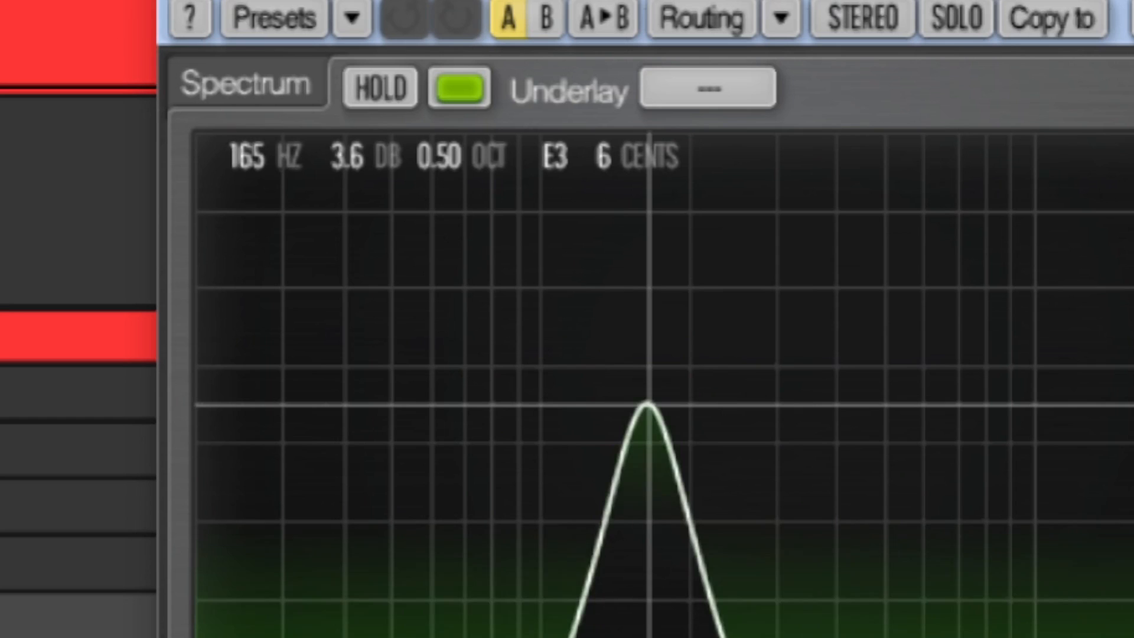
mouse_move(649, 405)
left_mouse_down()
mouse_move(591, 406)
mouse_move(635, 411)
left_mouse_up()
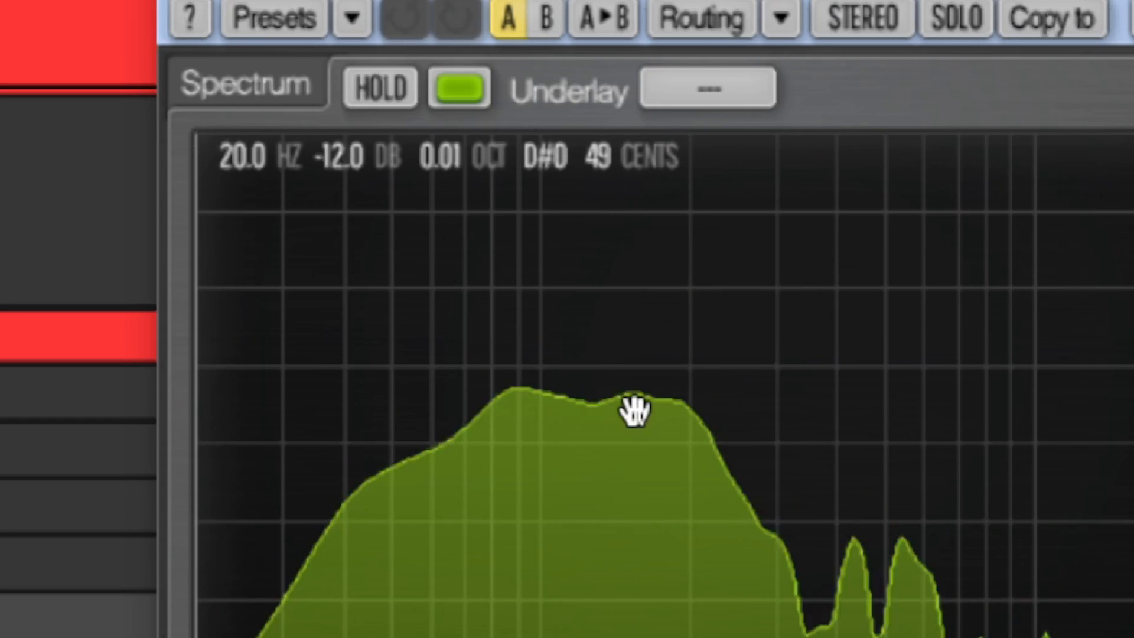
left_click_drag(440, 414, 453, 363)
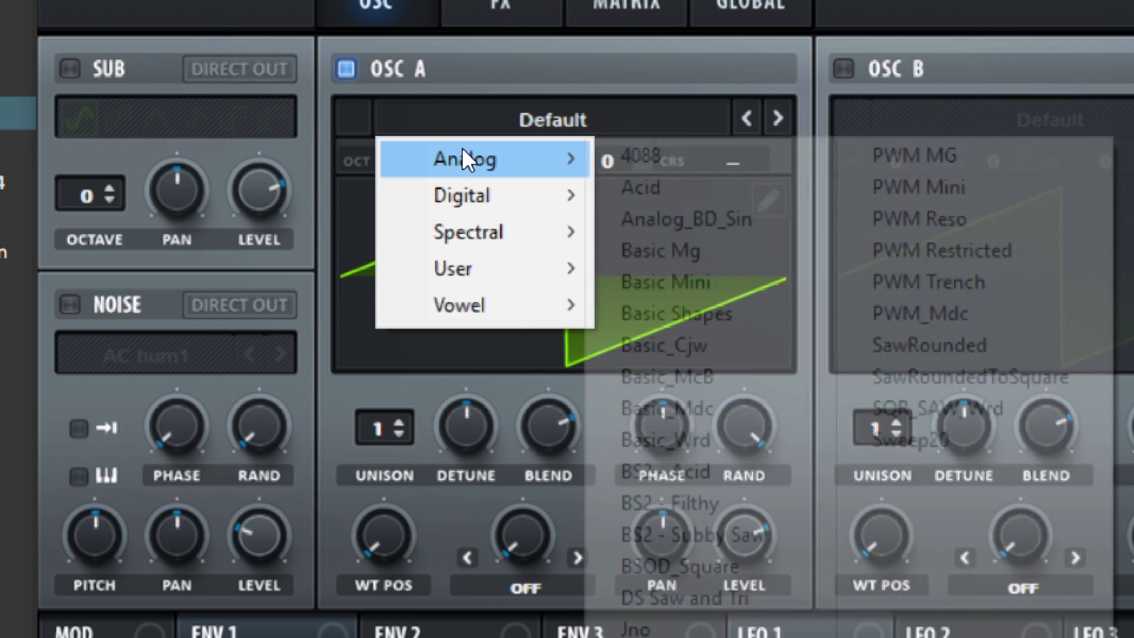
Load the analog wavetable Basic Shapes into oscillator A
mouse_move(464, 157)
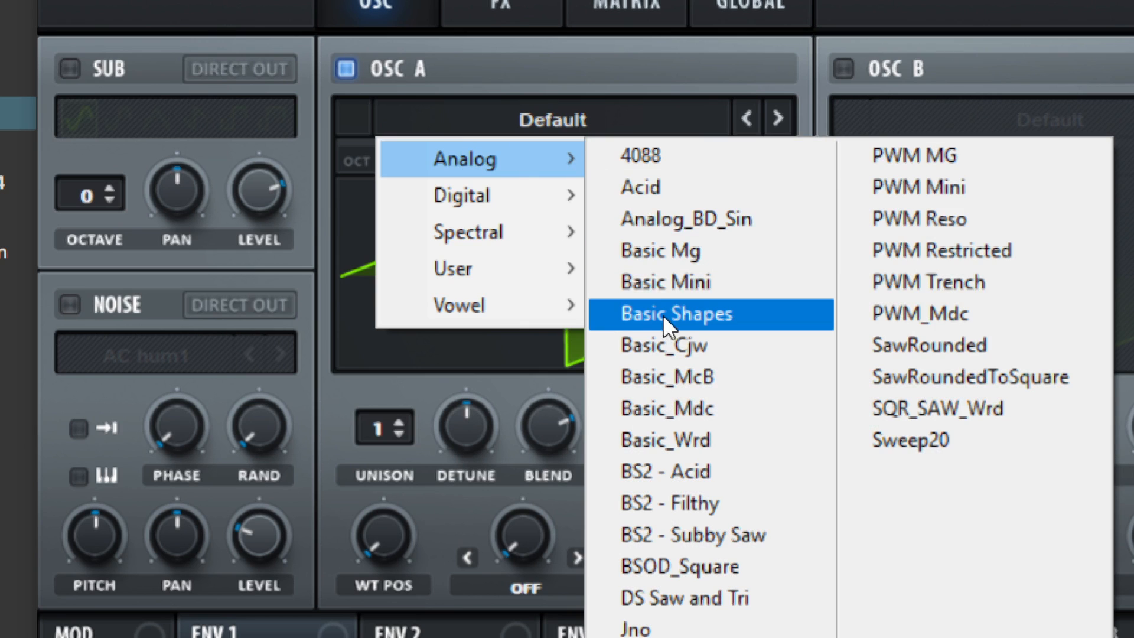
left_click(656, 243)
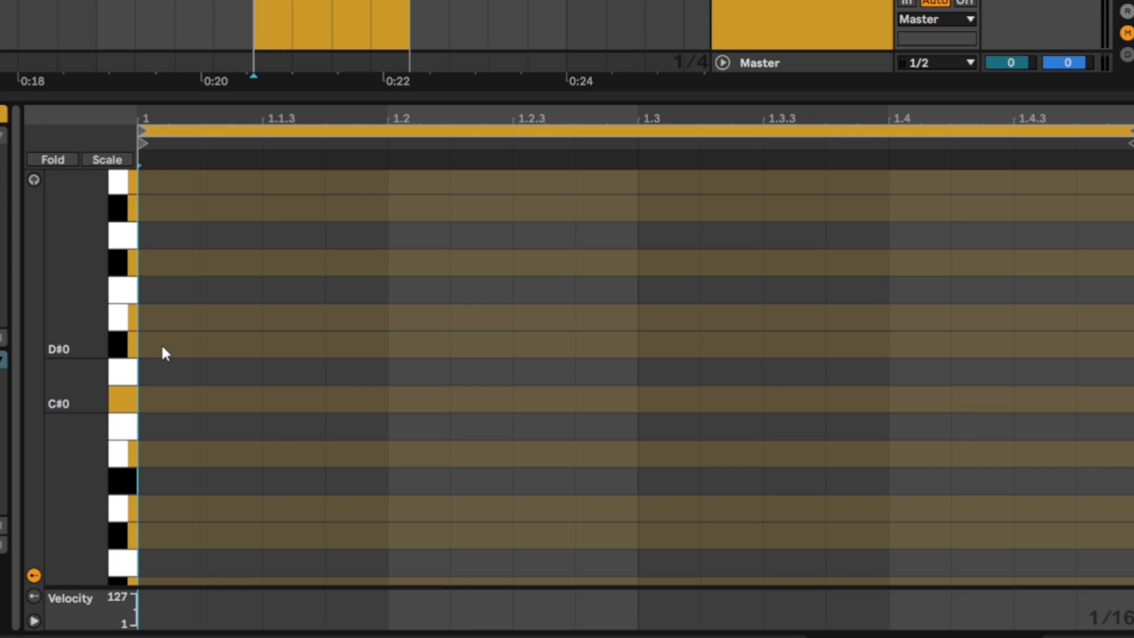
Fill the one-bar MIDI clip with four consecutive quarter-note D#0 notes and start playback
double_click(162, 350)
left_click_drag(193, 349, 366, 357)
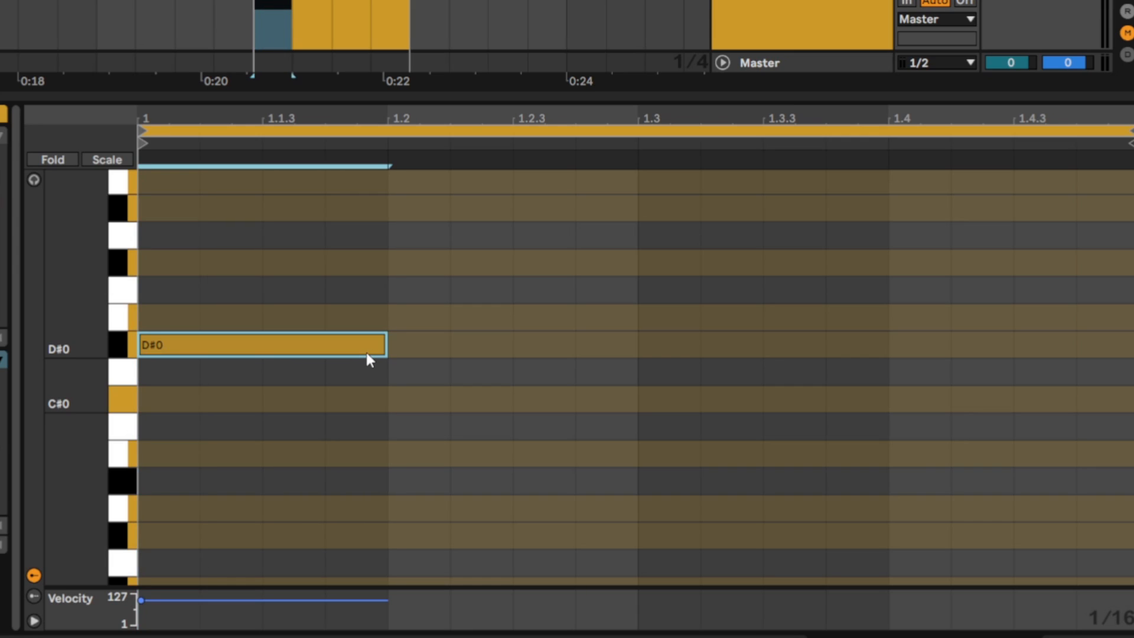
key("ctrl+d")
key("ctrl+d")
key("ctrl+d")
key("space")
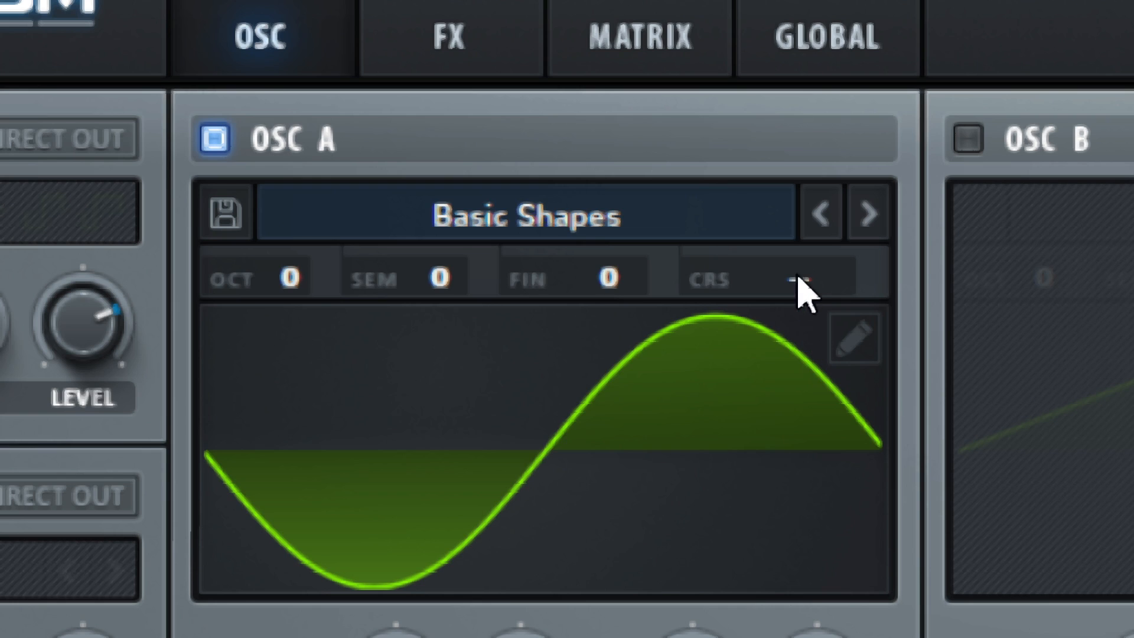
Try out oscillator A's coarse, octave, semitone and fine pitch settings, including a +8 semitone shift
left_click_drag(801, 271, 788, 301)
left_click(280, 275)
left_click(450, 276)
left_click(572, 283)
left_click_drag(272, 276, 287, 256)
left_click_drag(424, 269, 447, 160)
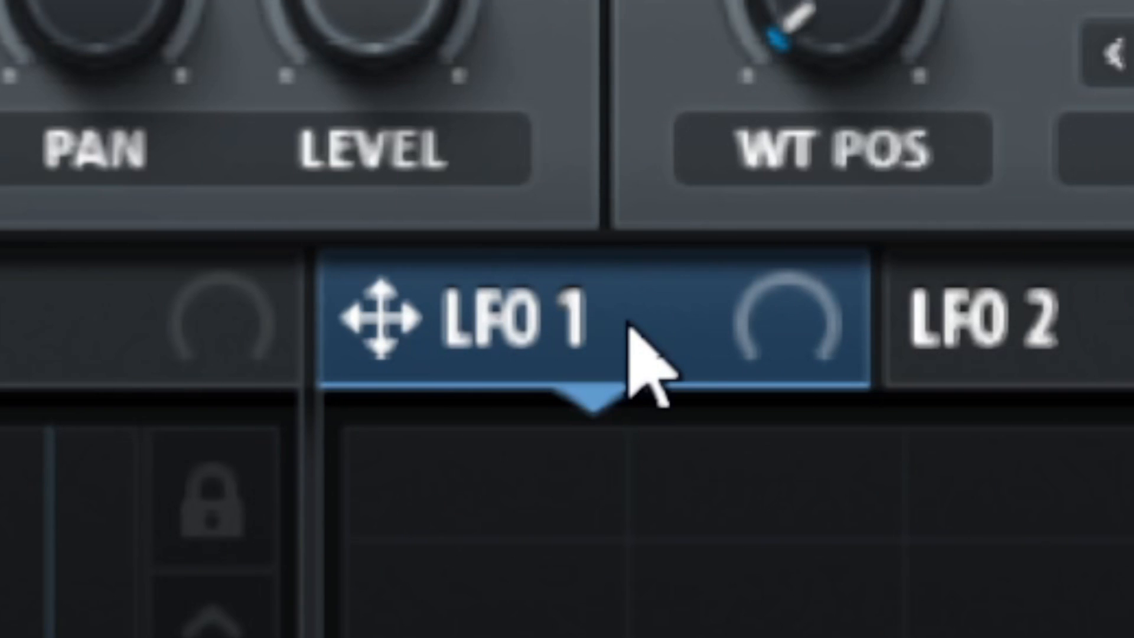
left_click_drag(630, 325, 590, 133)
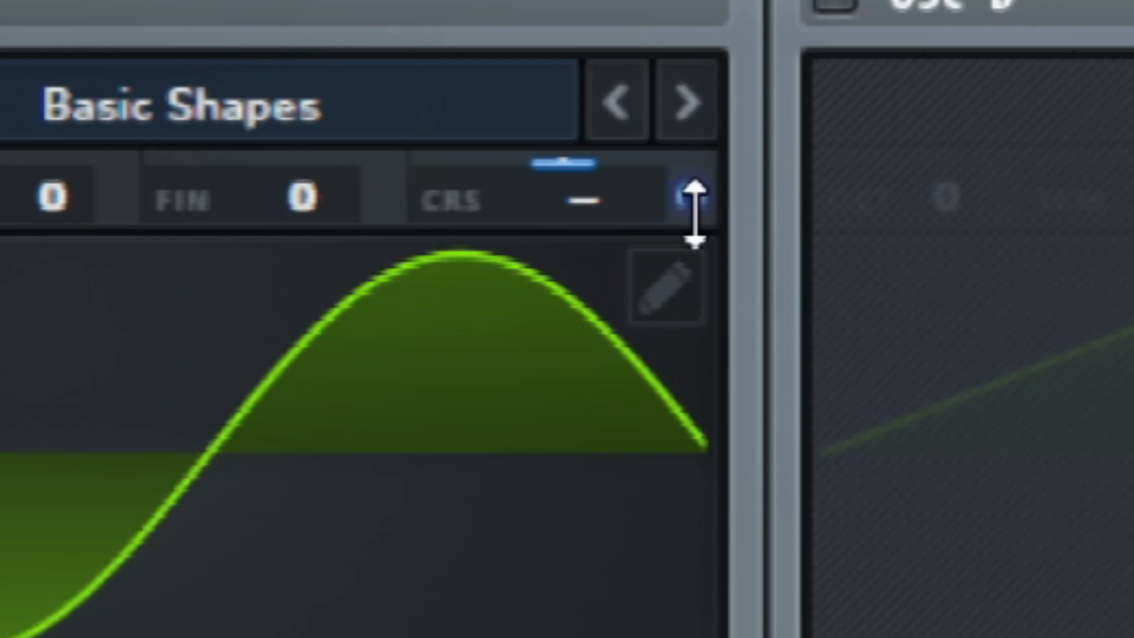
Adjust the LFO 1 modulation depth on oscillator A's coarse pitch, trying a depth of 21
left_click(695, 212)
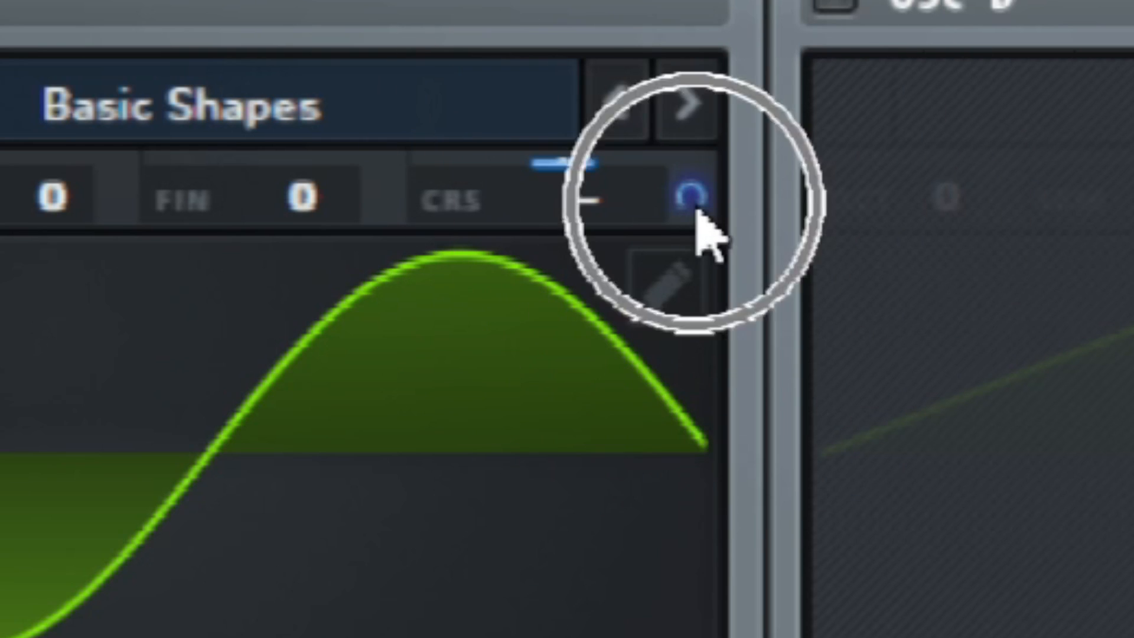
left_click_drag(695, 210, 689, 185)
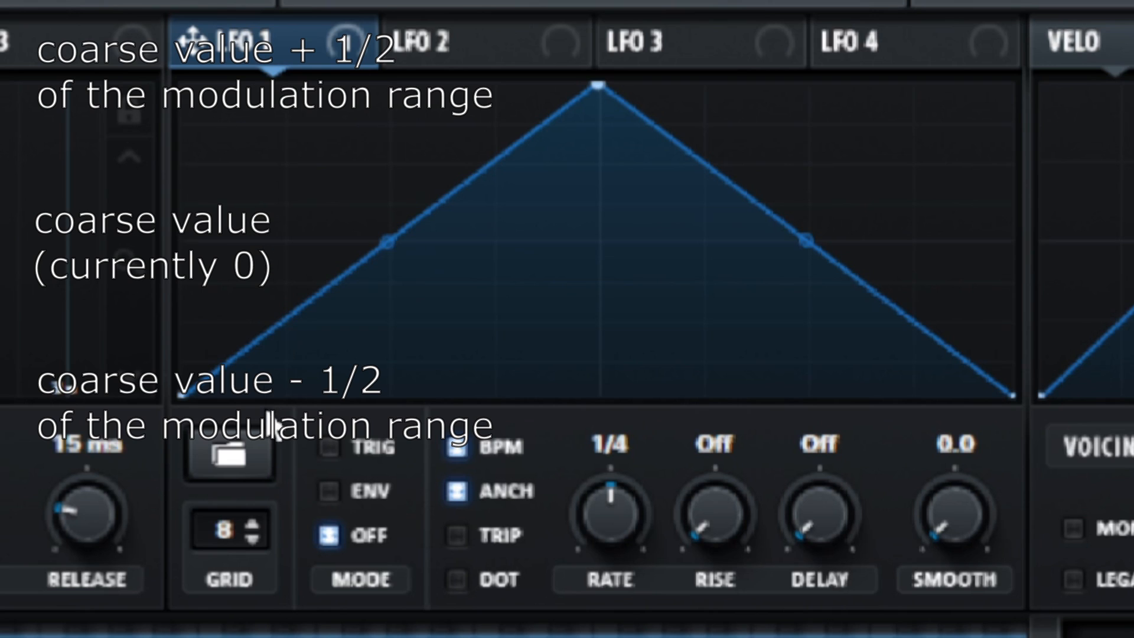
key("ctrl")
key("ctrl")
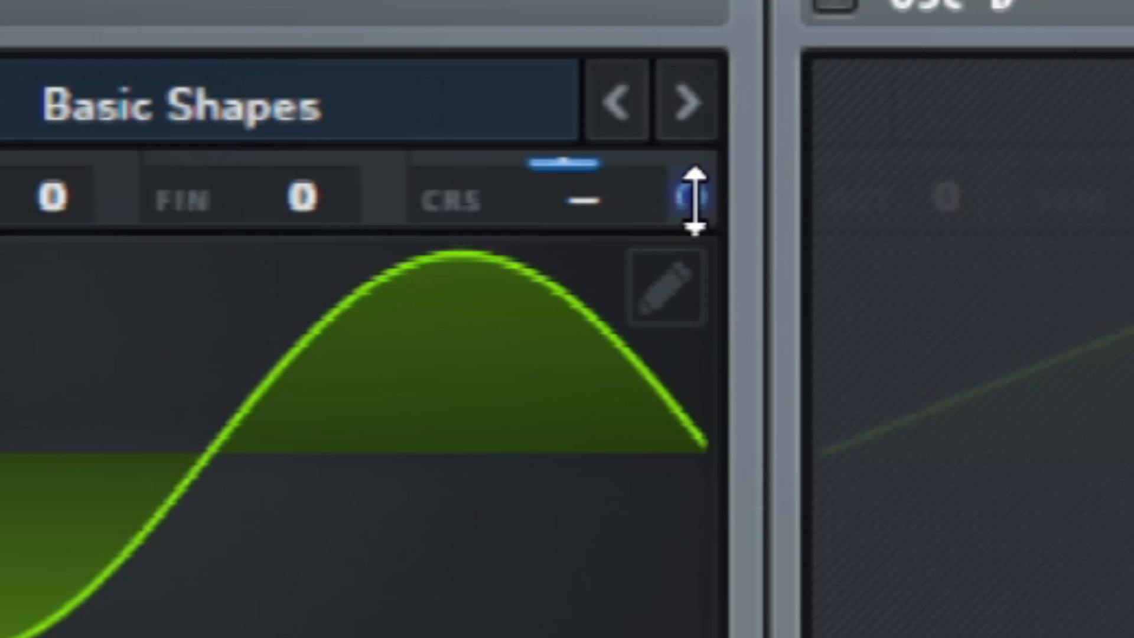
mouse_move(694, 200)
left_mouse_down()
mouse_move(721, 63)
mouse_move(703, 195)
left_mouse_up()
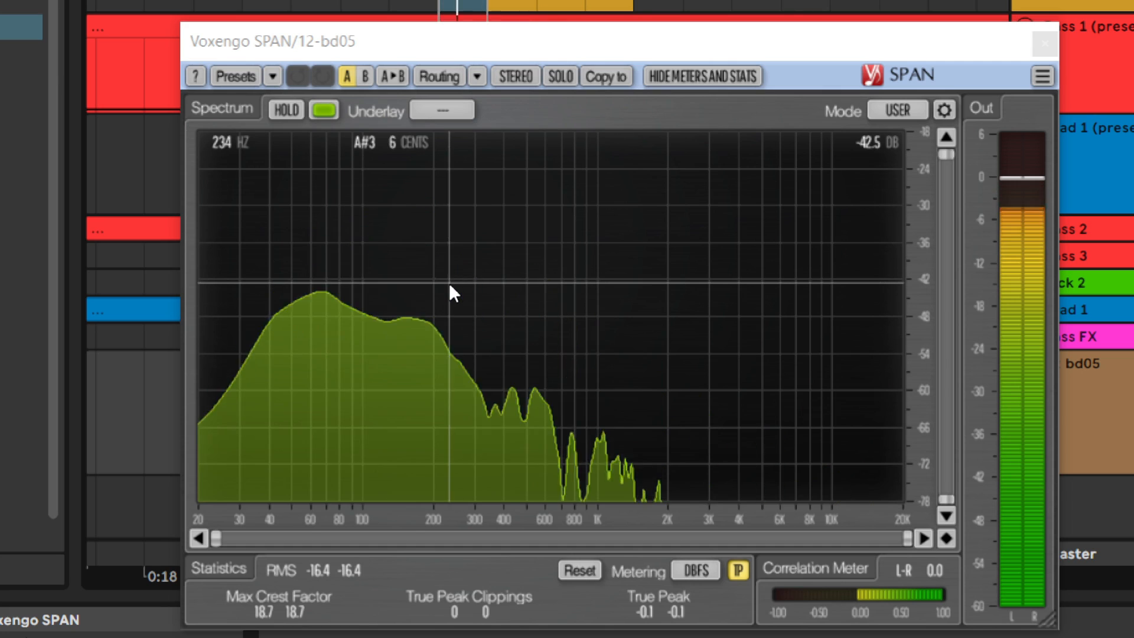
Check the kick's spectrum, and increase LFO 1's depth on oscillator A's coarse pitch while adjusting the coarse base value
left_click_drag(424, 269, 356, 255)
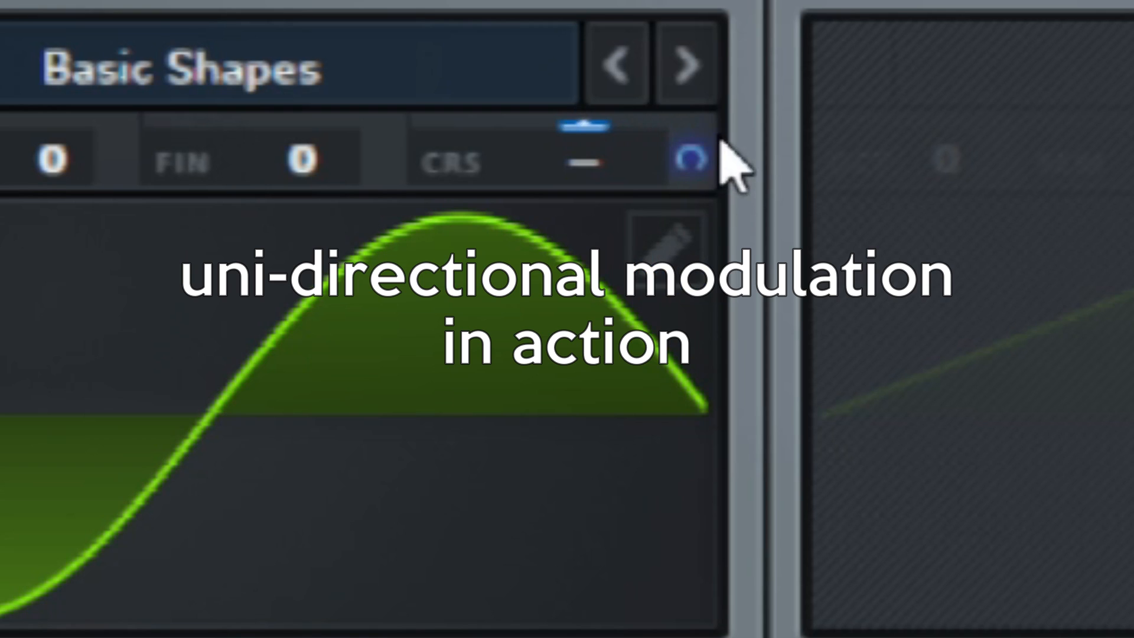
left_click_drag(694, 145, 698, 1)
left_click_drag(591, 168, 577, 441)
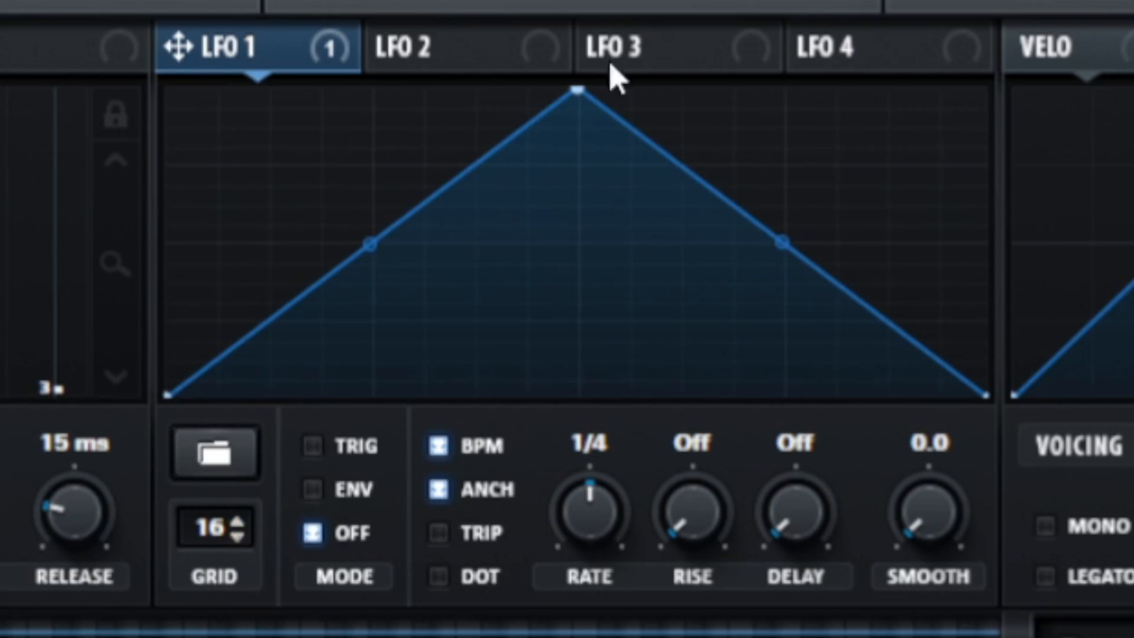
Shape LFO 1 to start at its maximum and fall steeply to a low point about a third of the way through
left_click_drag(583, 104, 319, 186)
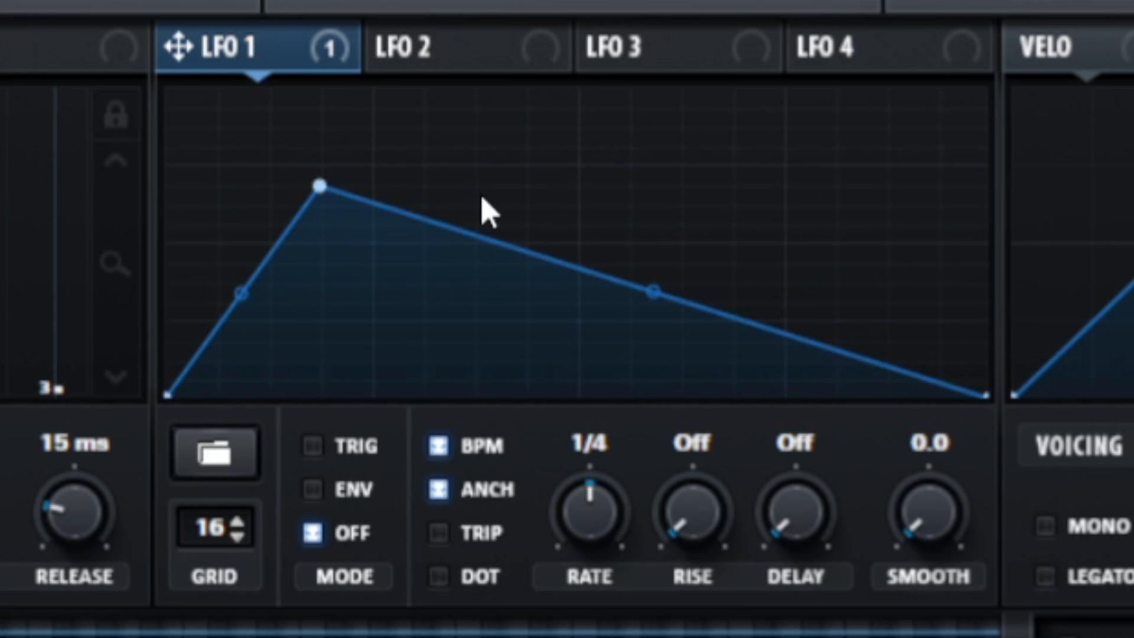
double_click(630, 191)
left_click_drag(630, 191, 703, 152)
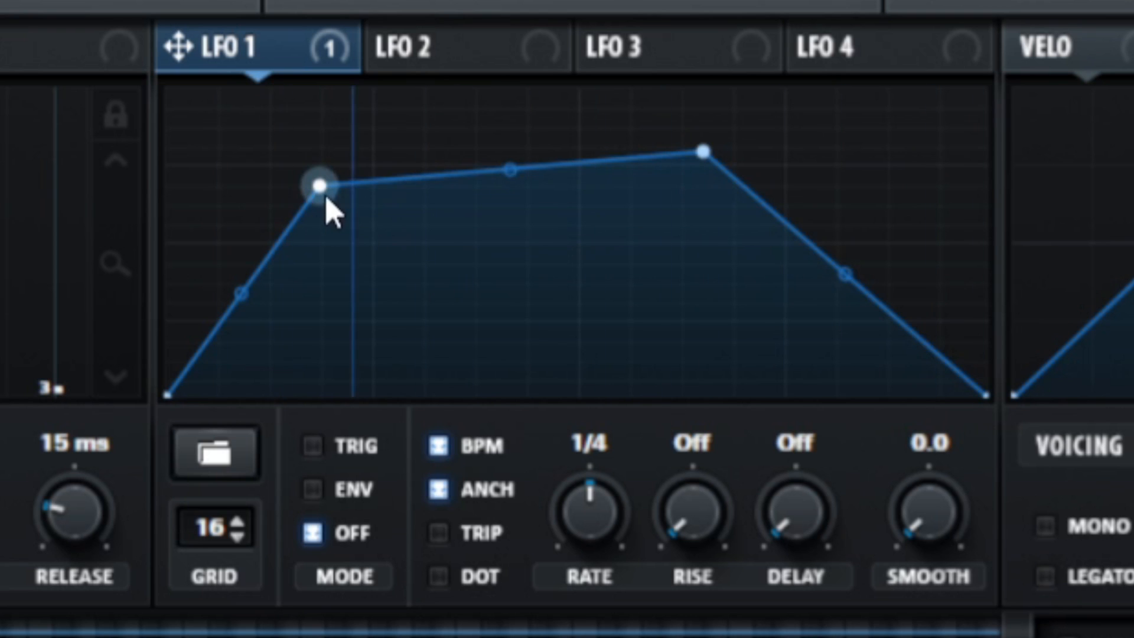
left_click_drag(318, 186, 126, 89)
left_click_drag(701, 149, 422, 384)
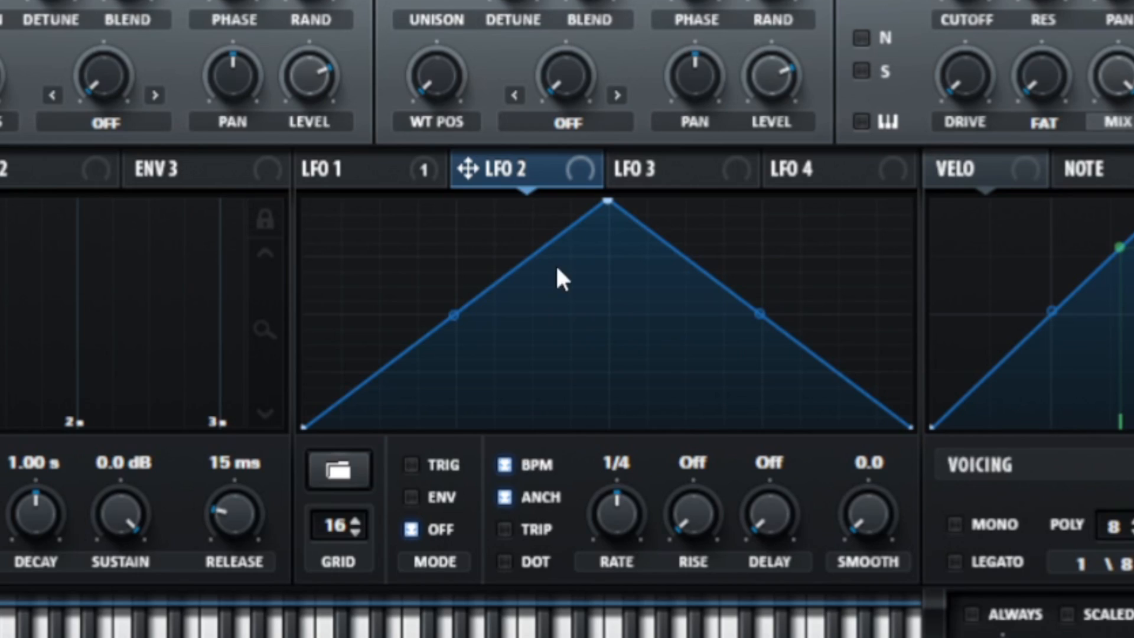
Assign LFO 2 to oscillator A's level and shape it to fall from maximum at the start to zero about a third through
left_click_drag(478, 170, 286, 123)
left_click_drag(282, 45, 282, 2)
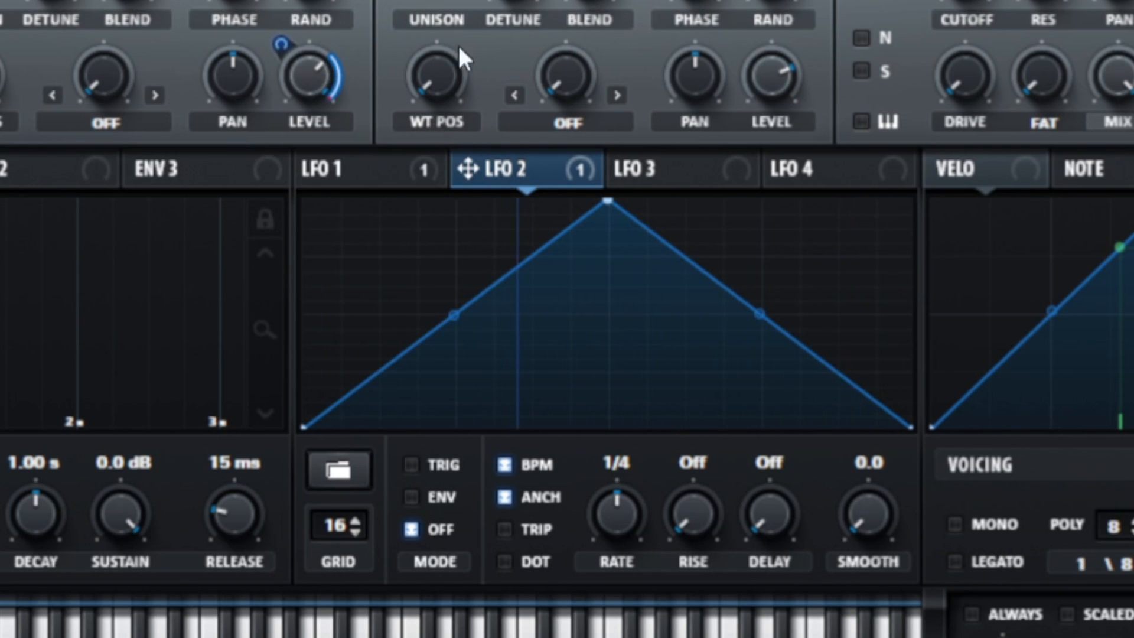
left_click_drag(607, 202, 254, 139)
double_click(519, 357)
left_click_drag(519, 357, 504, 435)
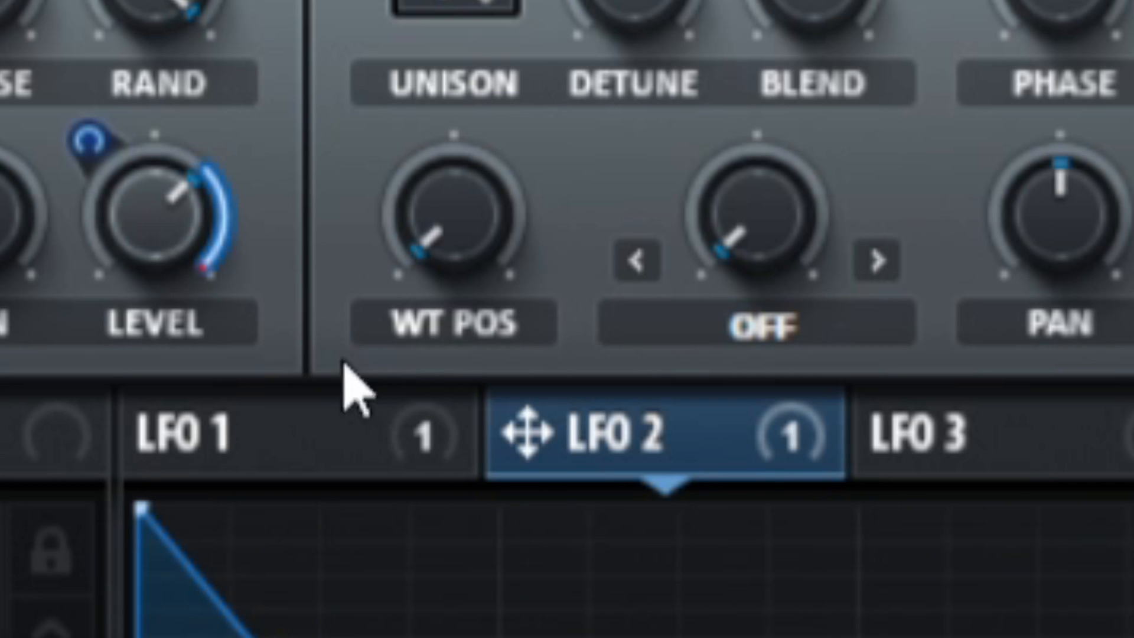
Bypass the LFO 2 modulation on oscillator A's level for comparison and switch it back on
right_click(144, 236)
left_click(228, 285)
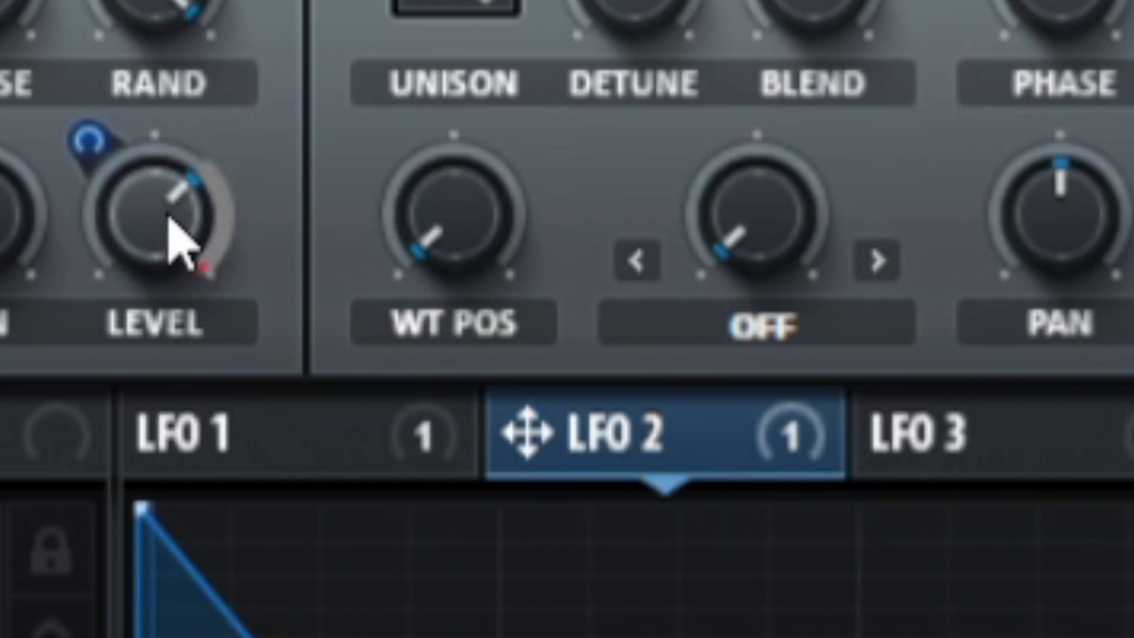
right_click(173, 236)
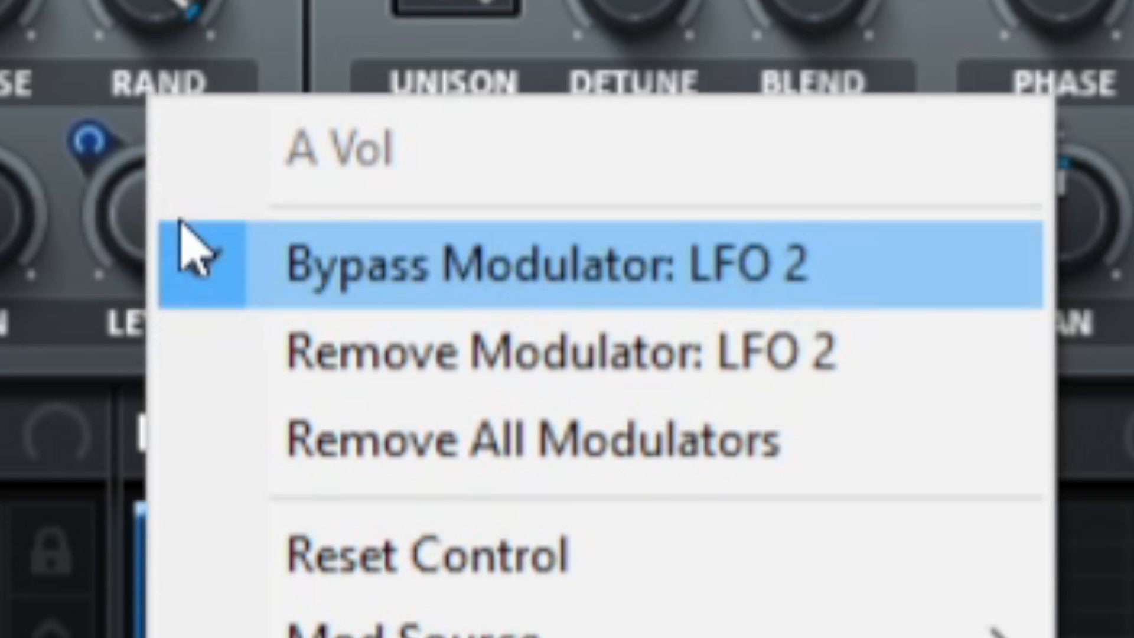
left_click(216, 271)
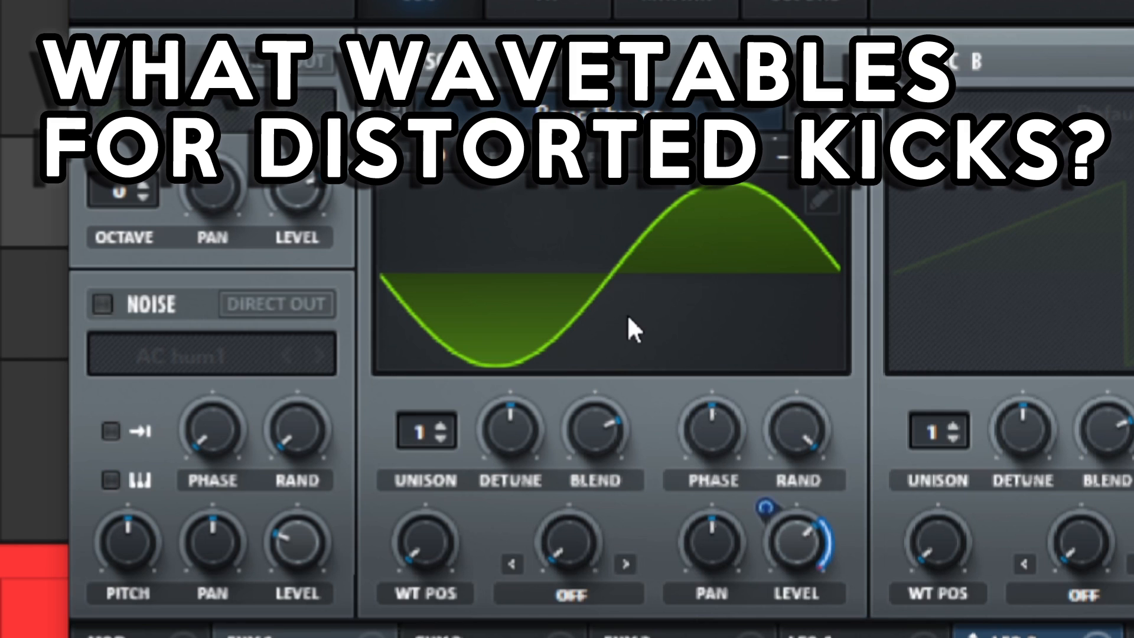
Replace oscillator A's wavetable with MiniBass and raise its wavetable position to a smoother waveform
left_click(570, 188)
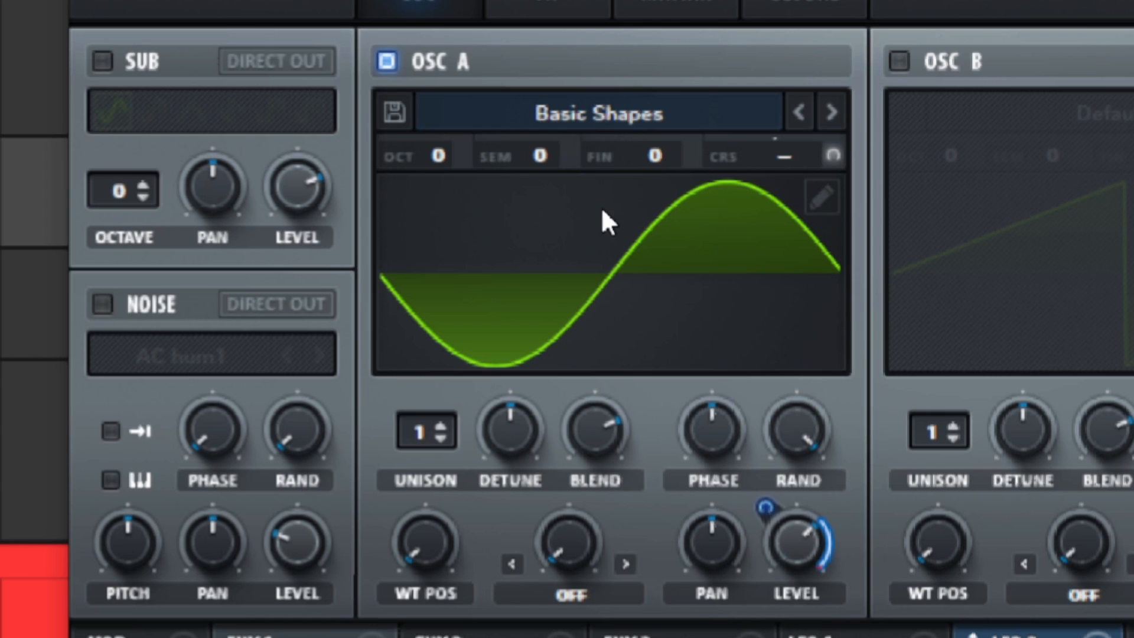
left_click(583, 118)
mouse_move(564, 162)
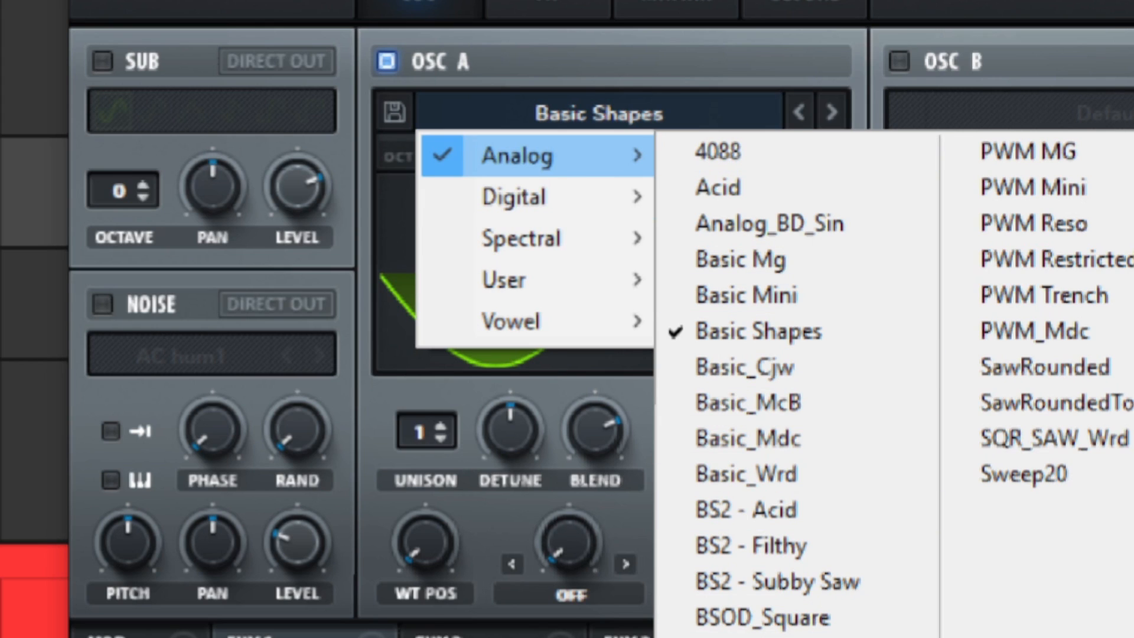
left_click(747, 637)
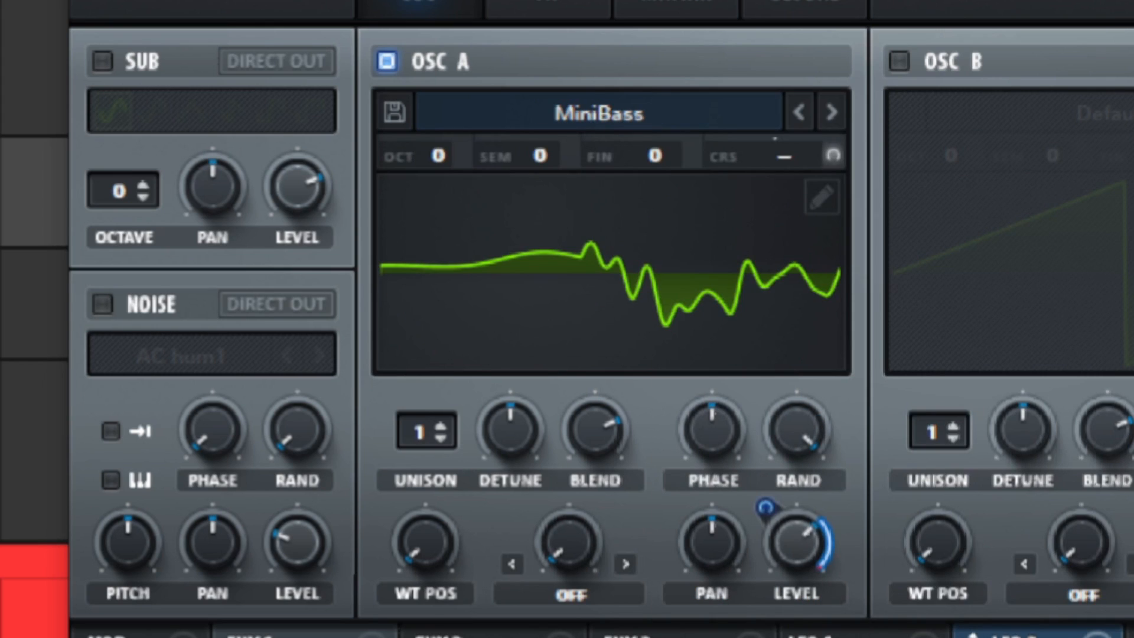
left_click_drag(429, 538, 416, 411)
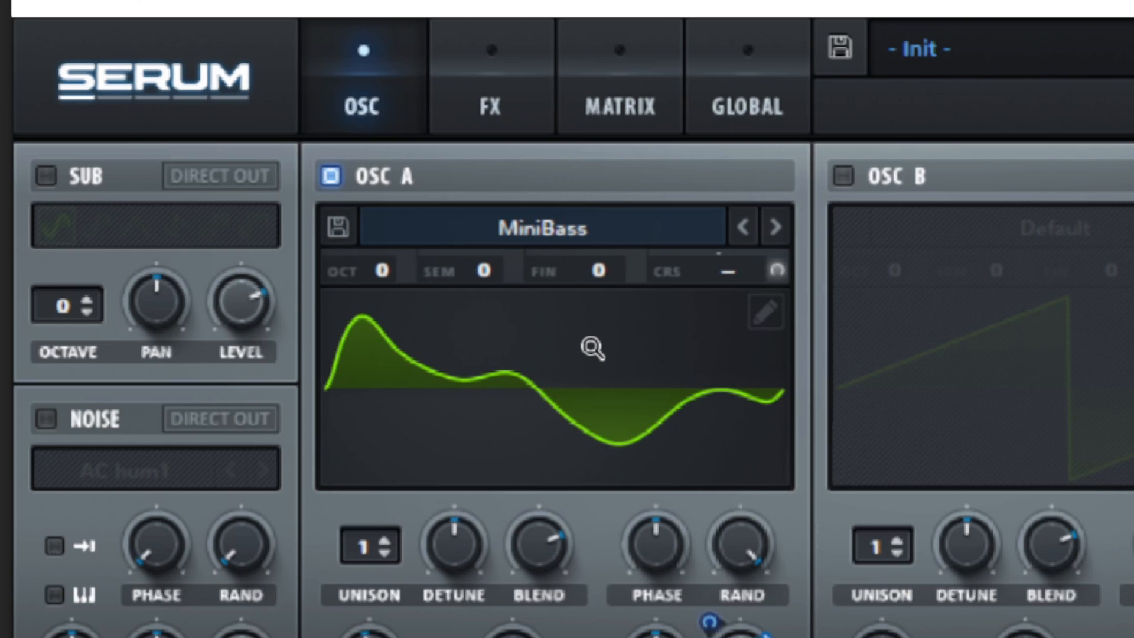
Enable the distortion effect and raise its drive while the clip plays
left_click(492, 97)
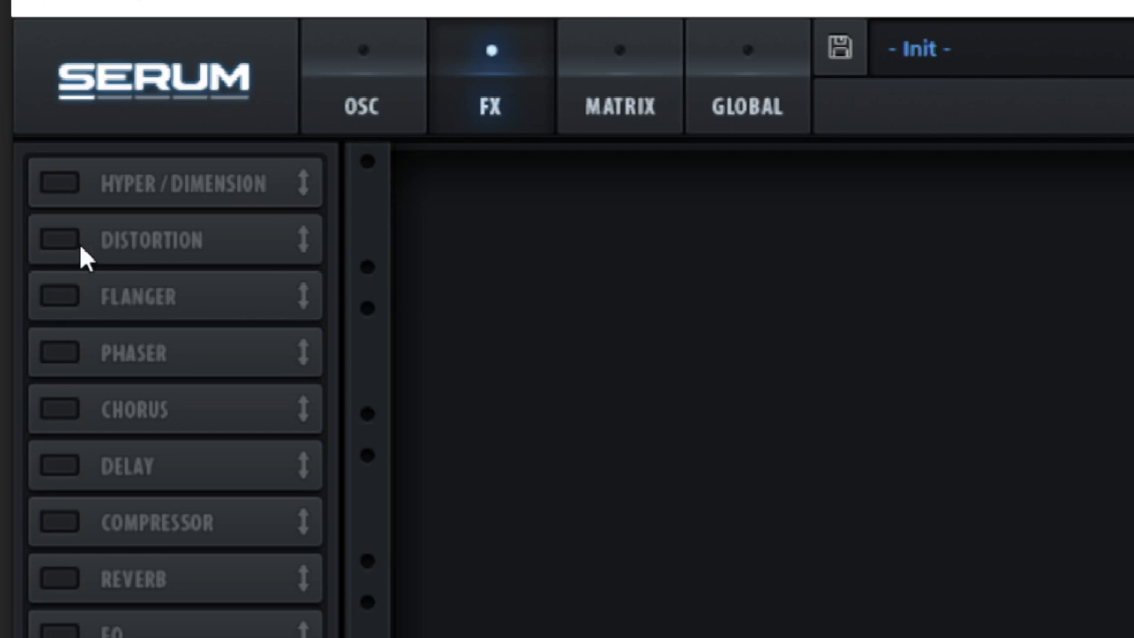
left_click(79, 244)
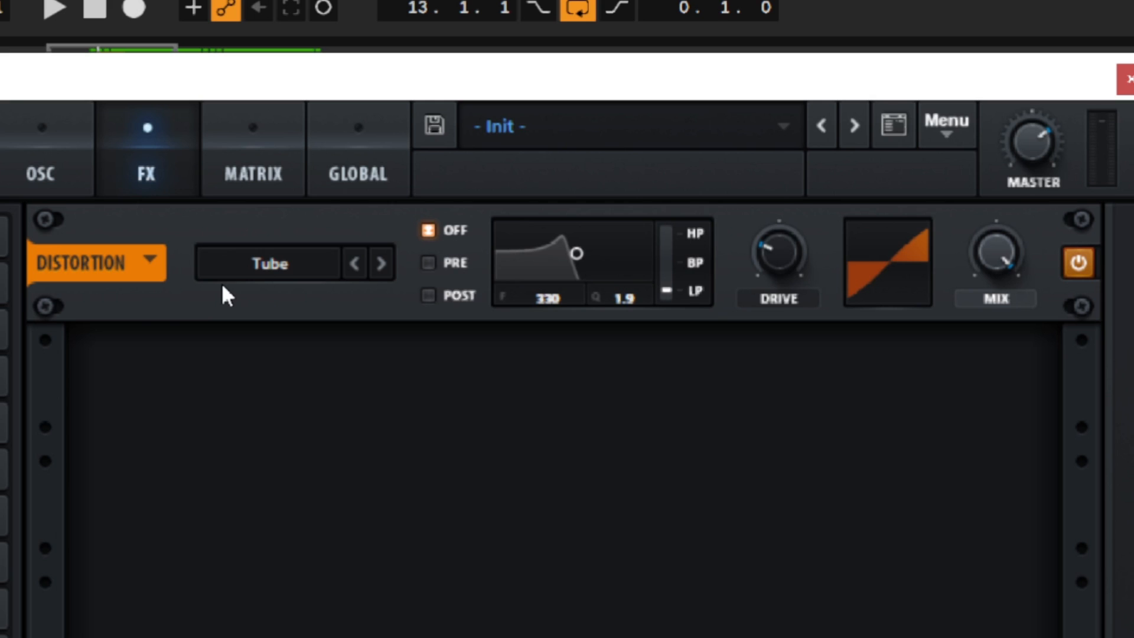
left_click_drag(770, 248, 745, 125)
key("space")
left_click_drag(779, 252, 785, 197)
Audition the distortion modes from Diode 1 through Sin Fold to Zero-Square while varying the drive
left_click(380, 264)
left_click(381, 264)
left_click(381, 264)
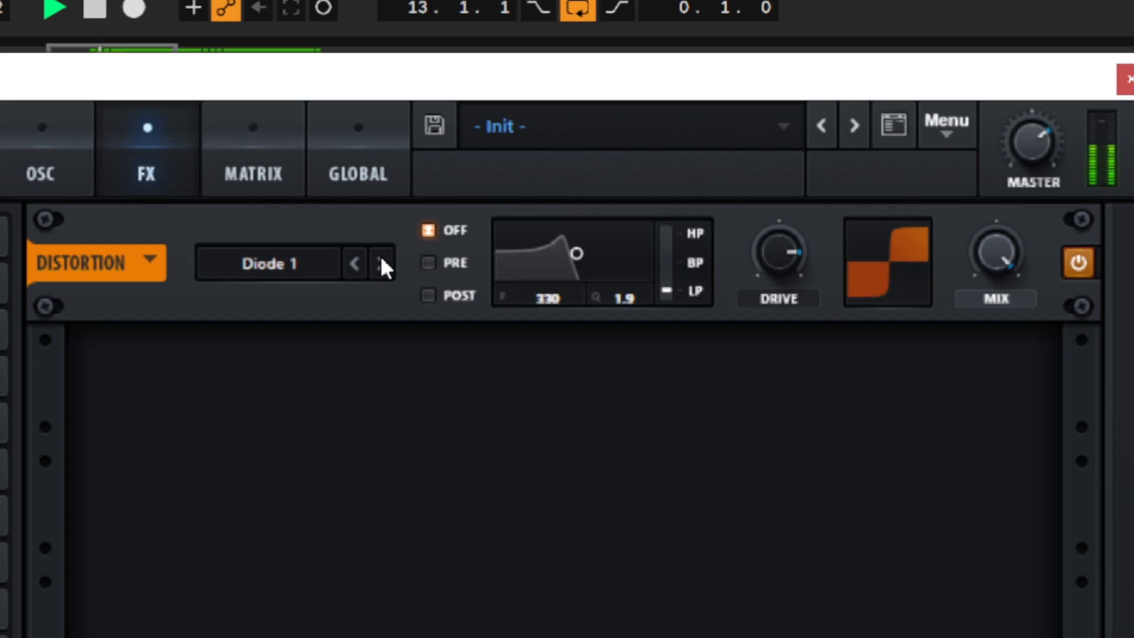
left_click(380, 263)
left_click(381, 263)
left_click_drag(816, 258, 775, 471)
left_click(381, 264)
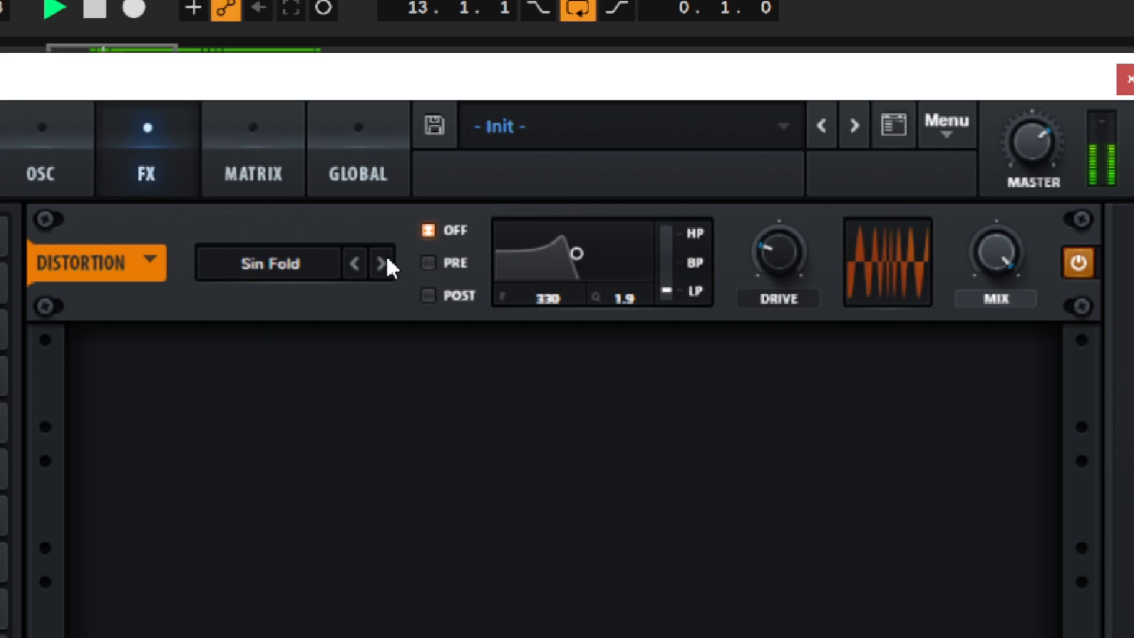
left_click_drag(815, 266, 814, 286)
left_click(380, 263)
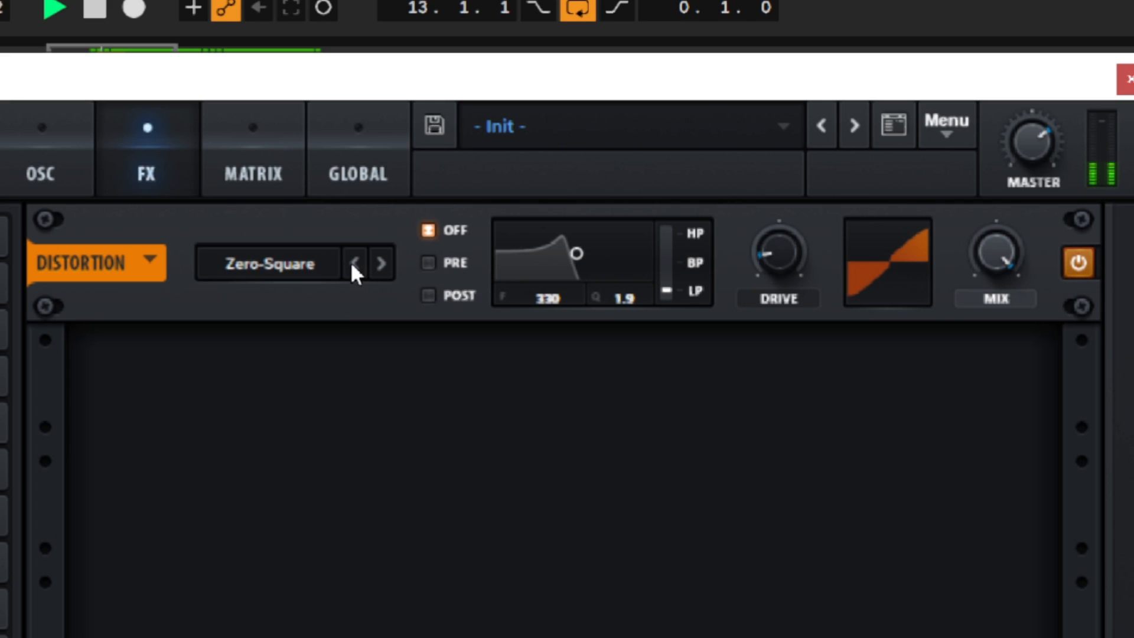
Set the distortion mode to Diode 2, raise its drive past the midpoint, and stop playback
left_click(353, 264)
left_click(354, 264)
left_click(354, 264)
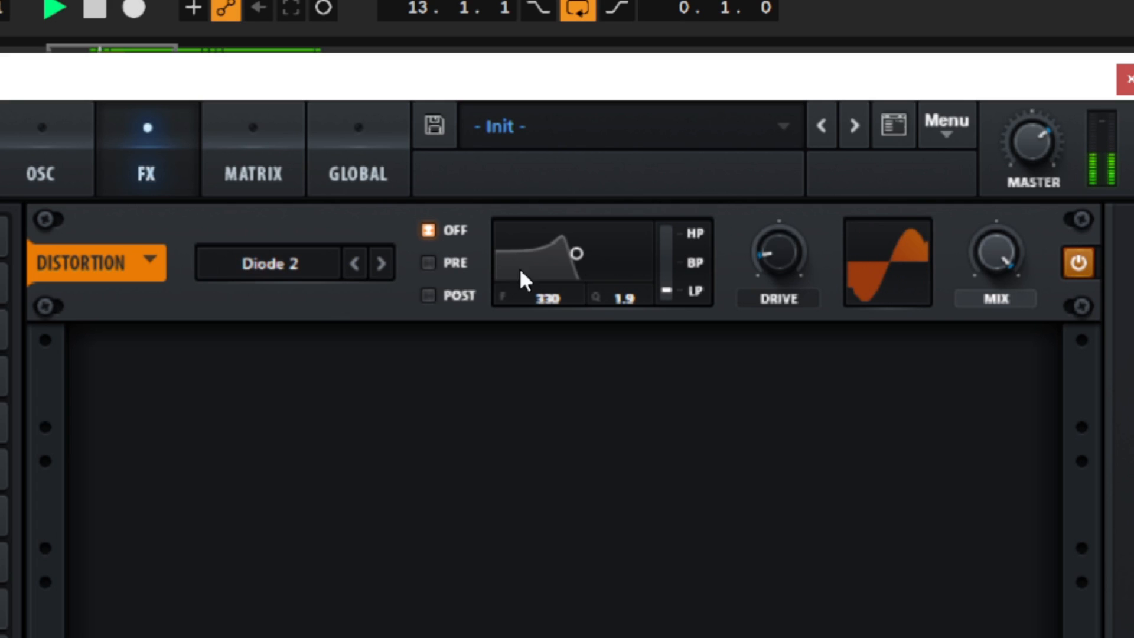
left_click_drag(809, 261, 855, 118)
key("space")
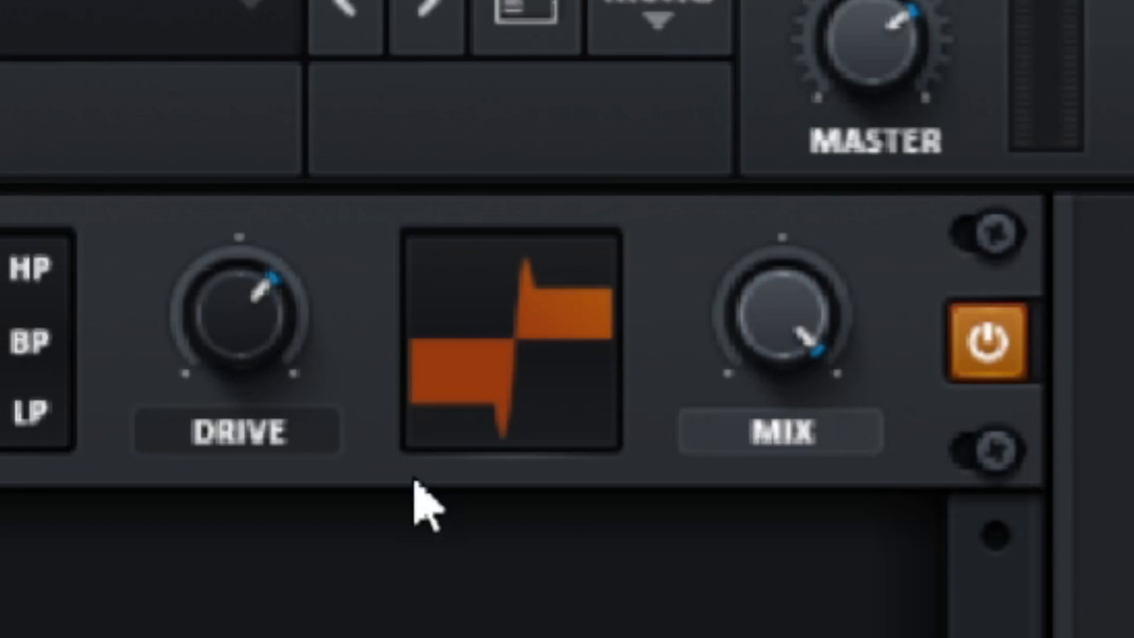
Lower the distortion's drive below its midpoint and pull its mix slightly back from full
left_click(792, 277)
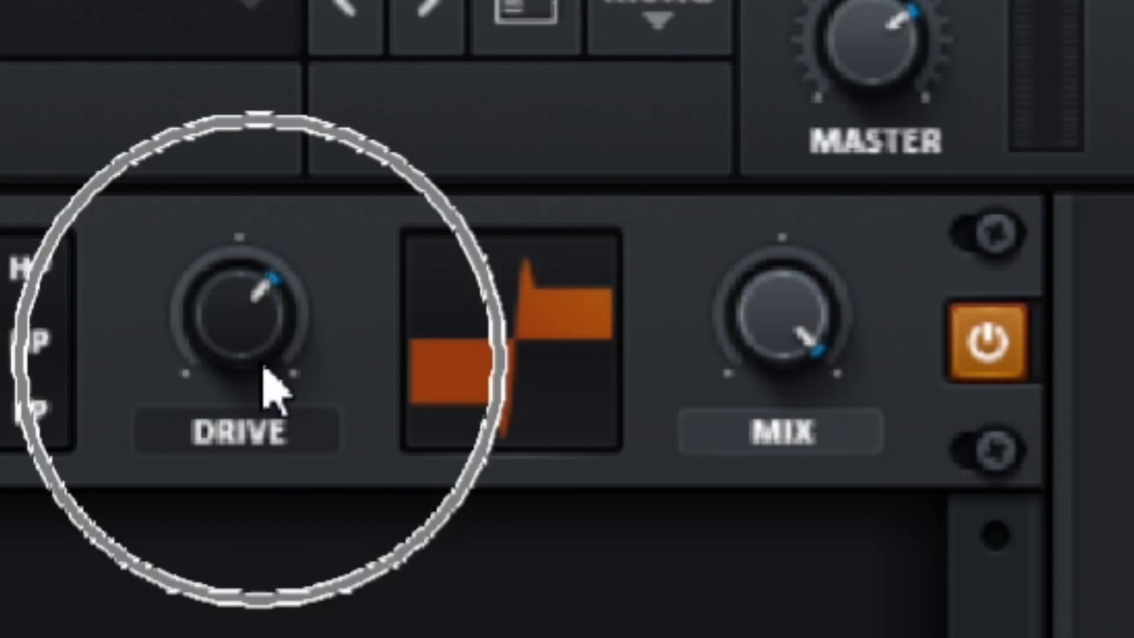
left_click_drag(251, 352, 203, 523)
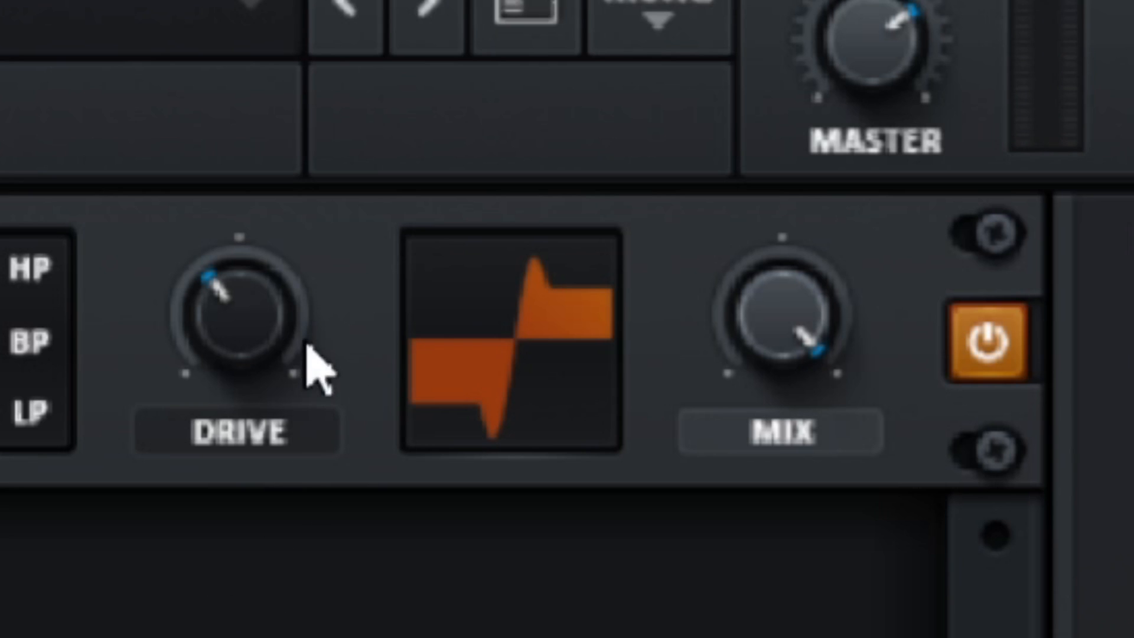
left_click(247, 301)
left_click(774, 331)
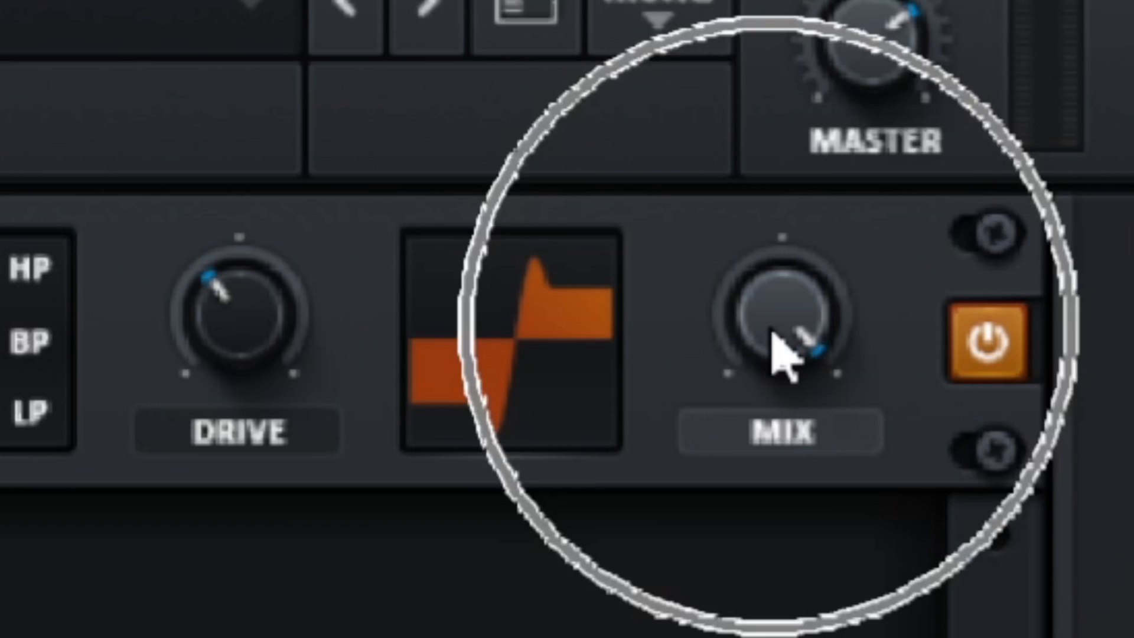
left_click_drag(756, 407, 352, 285)
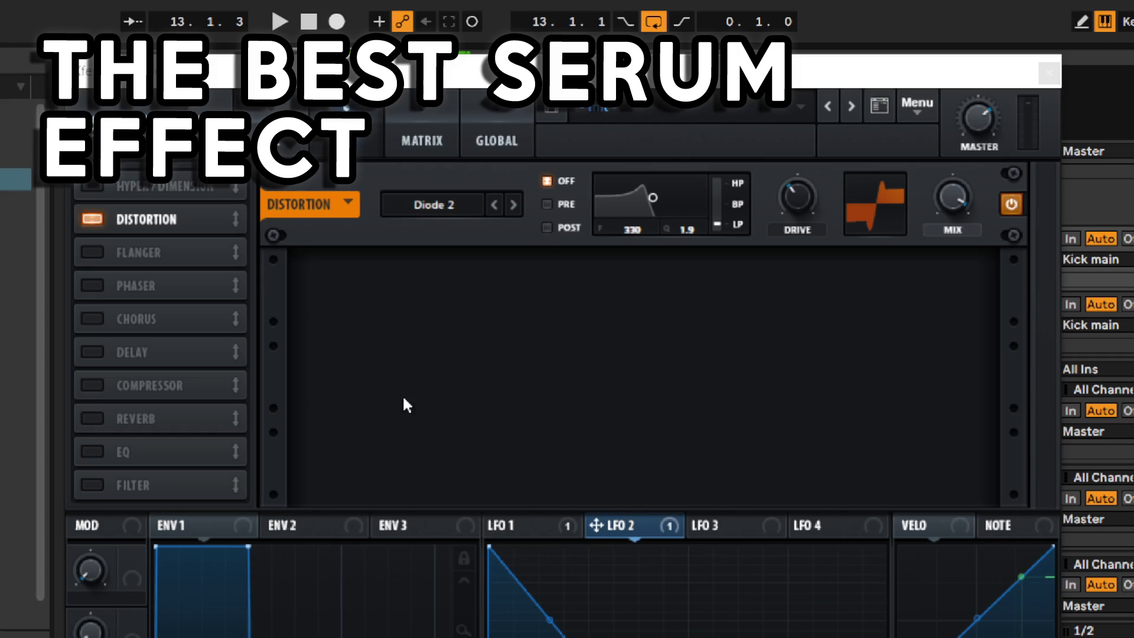
Enable the compressor effect in multiband mode and compare the kick with the compressor bypassed
left_click(96, 385)
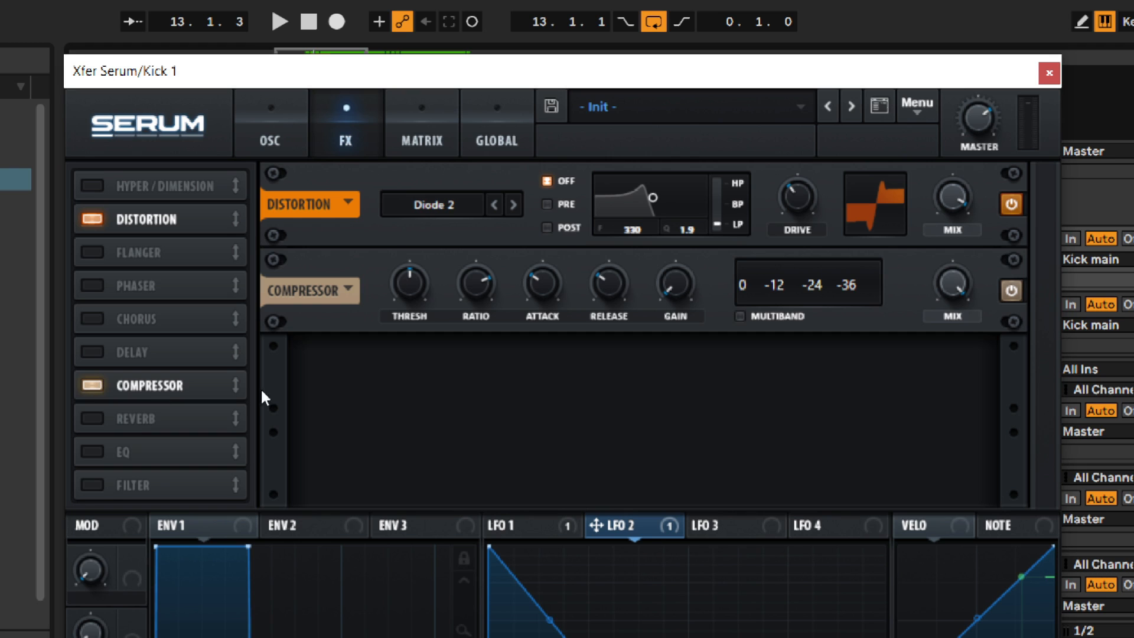
left_click(740, 317)
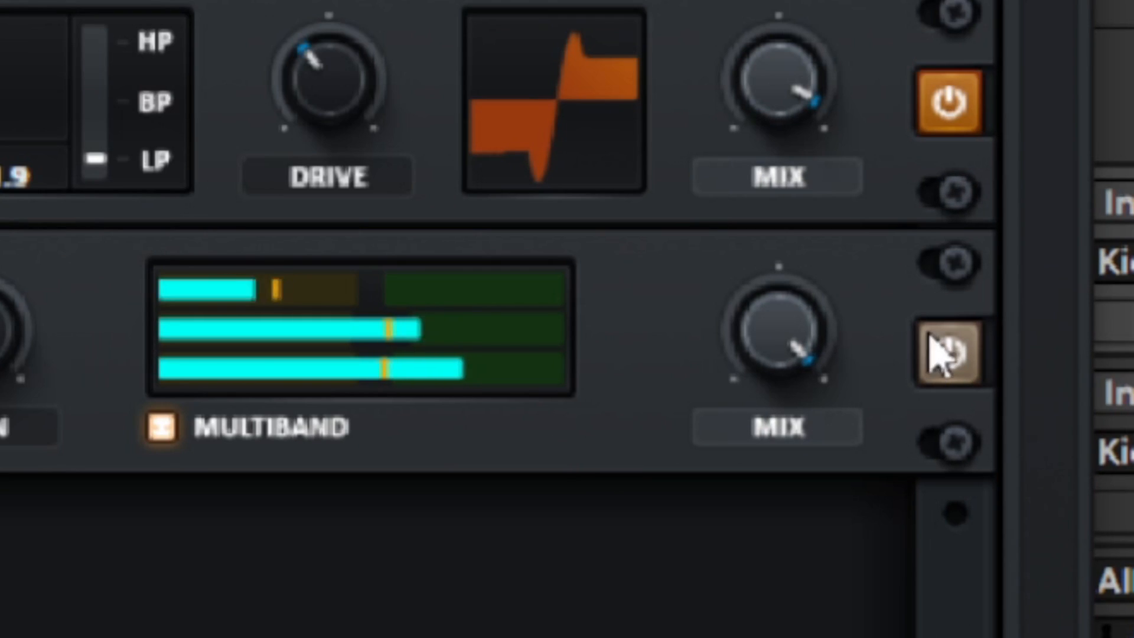
left_click(955, 355)
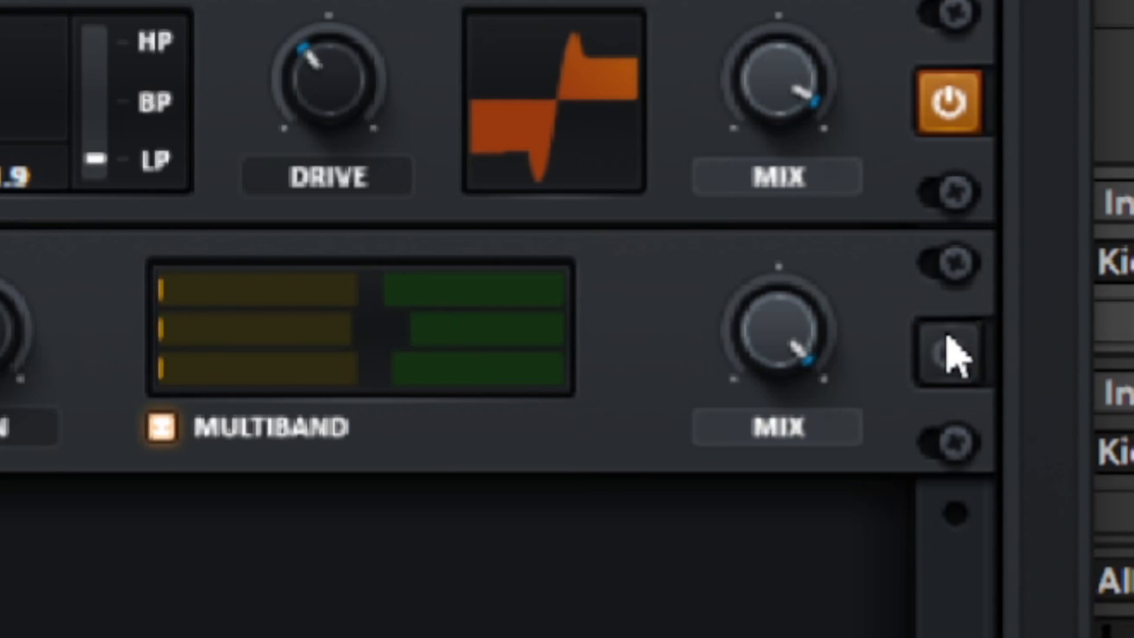
left_click(956, 355)
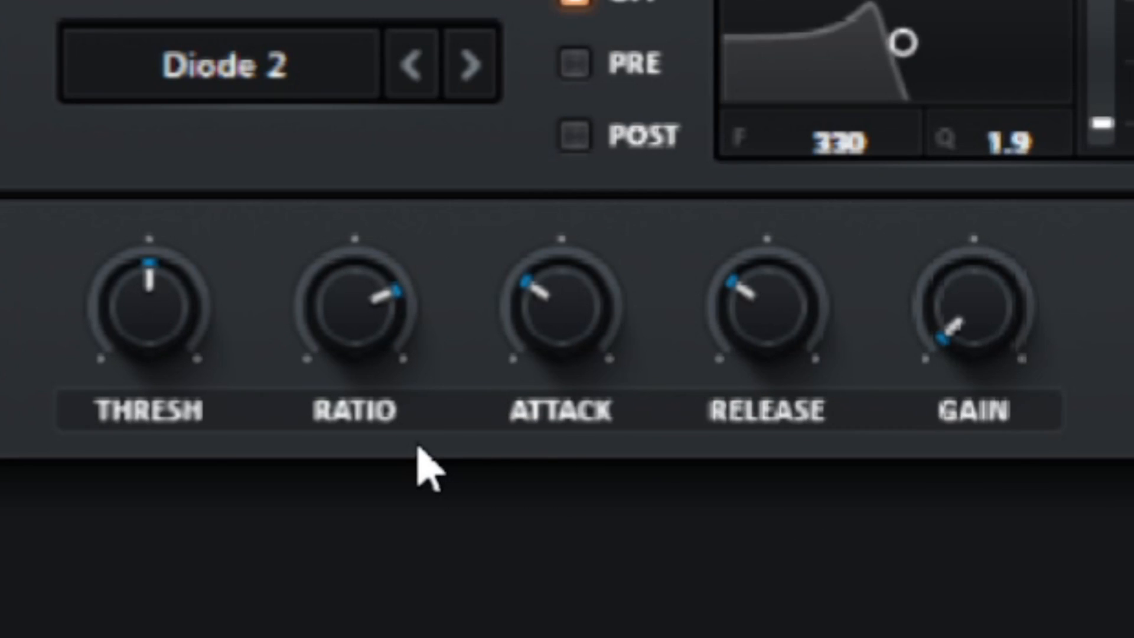
Lower the compressor's threshold and ratio slightly, and test its release and attack
left_click_drag(191, 316, 106, 365)
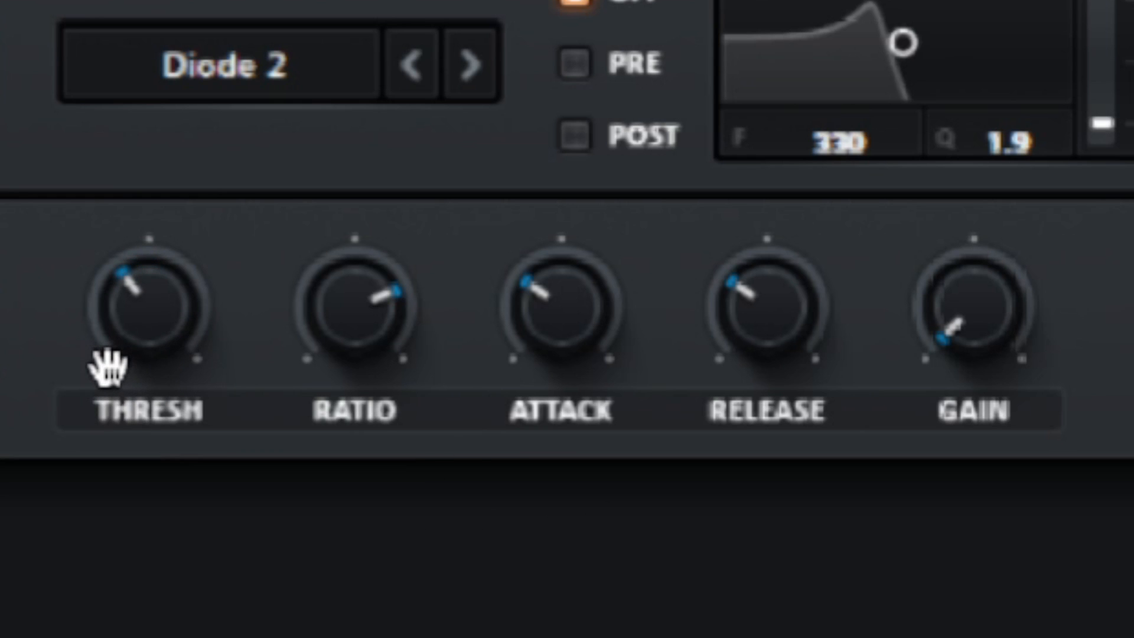
left_click(383, 335)
left_click_drag(352, 337, 102, 82)
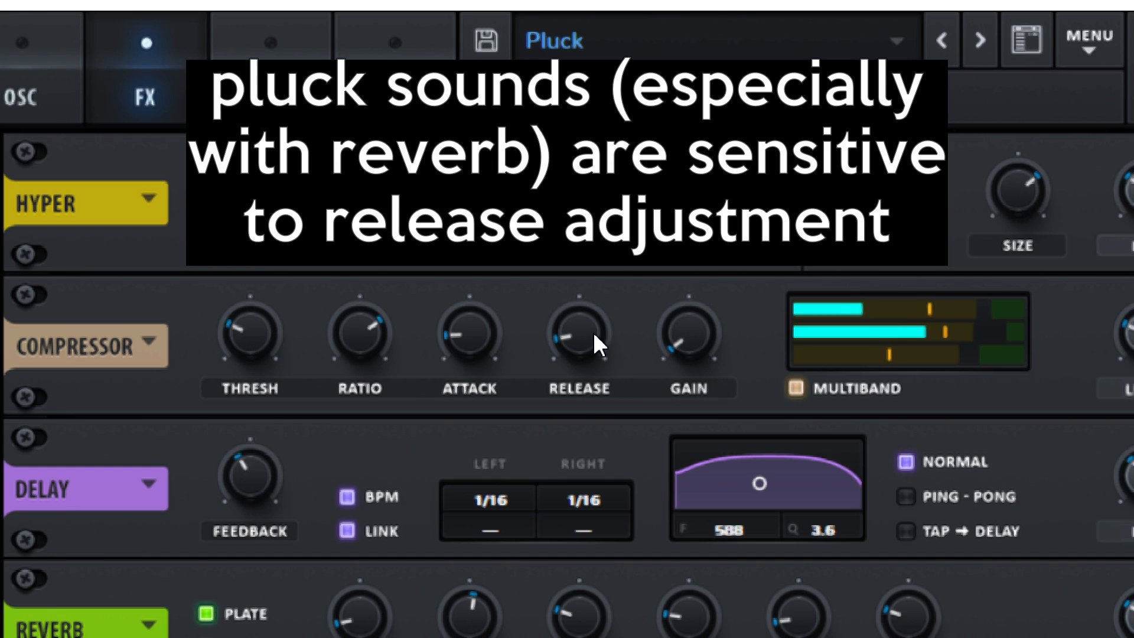
left_click_drag(793, 306, 765, 182)
left_click_drag(577, 267, 501, 600)
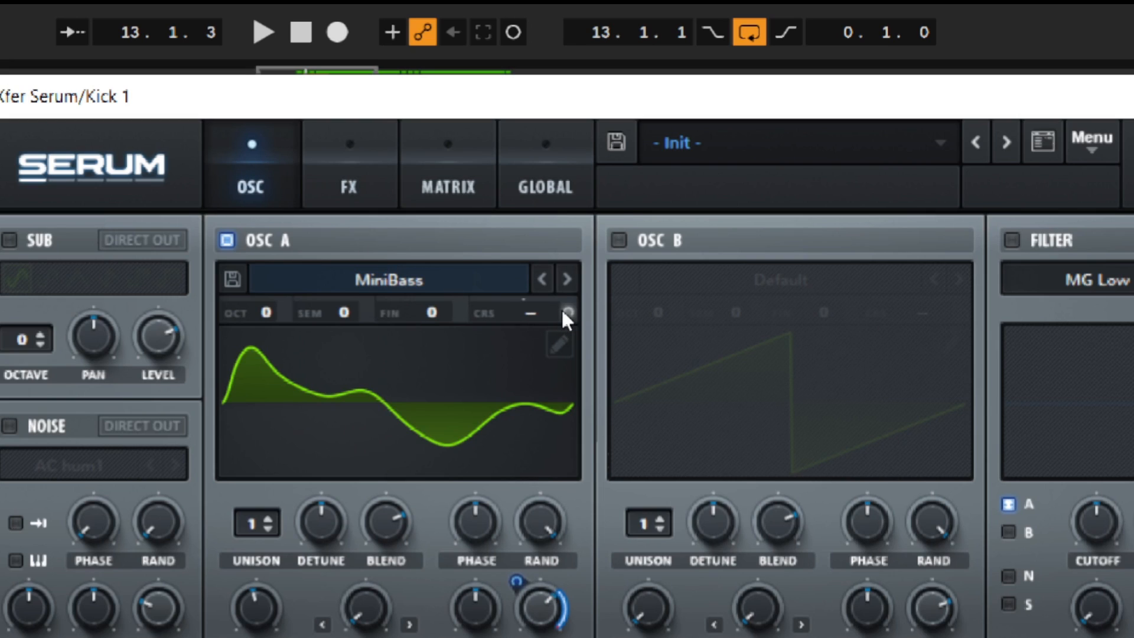
Raise the compressor's release to maximum and test its gain, leaving the gain at minimum
key("ctrl")
key("ctrl")
key("ctrl")
key("ctrl")
left_click(342, 180)
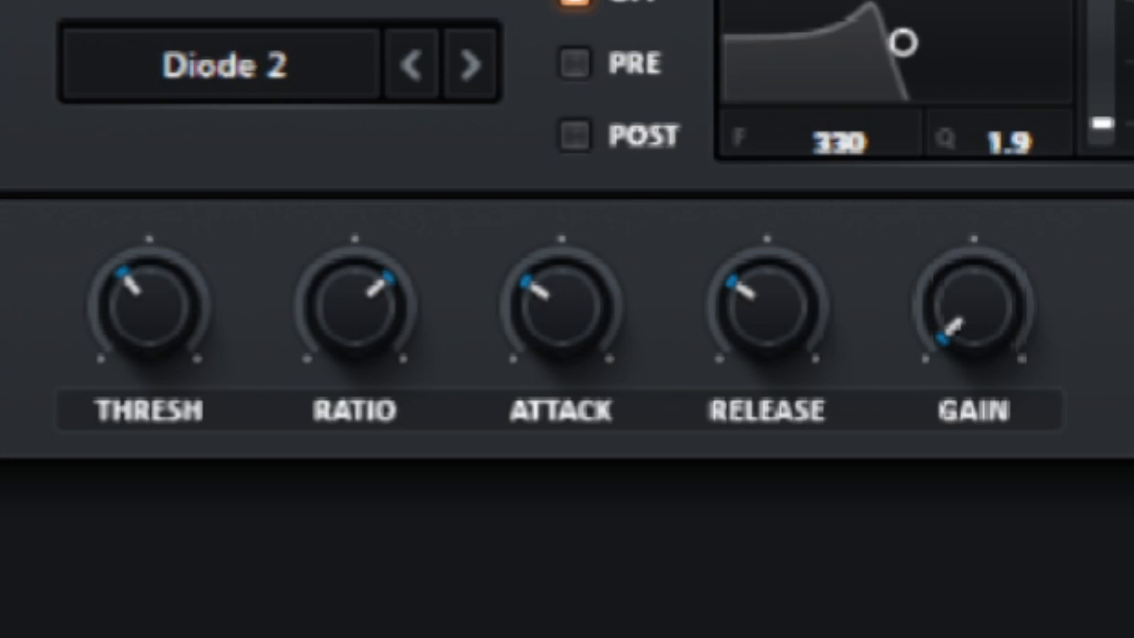
left_click_drag(742, 317, 730, 0)
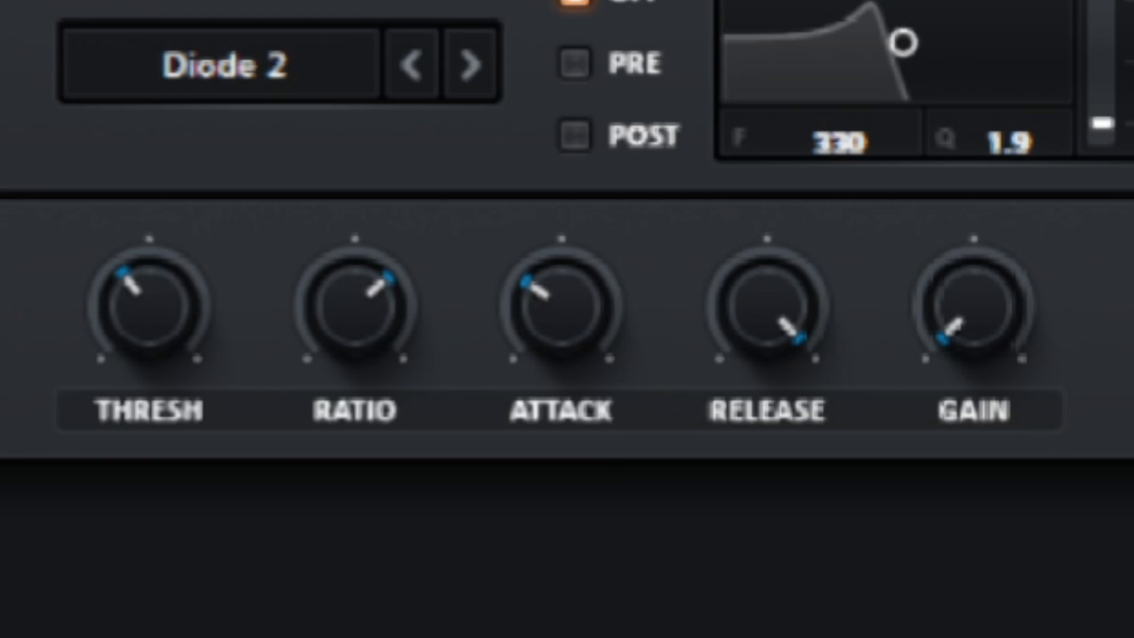
left_click(972, 322)
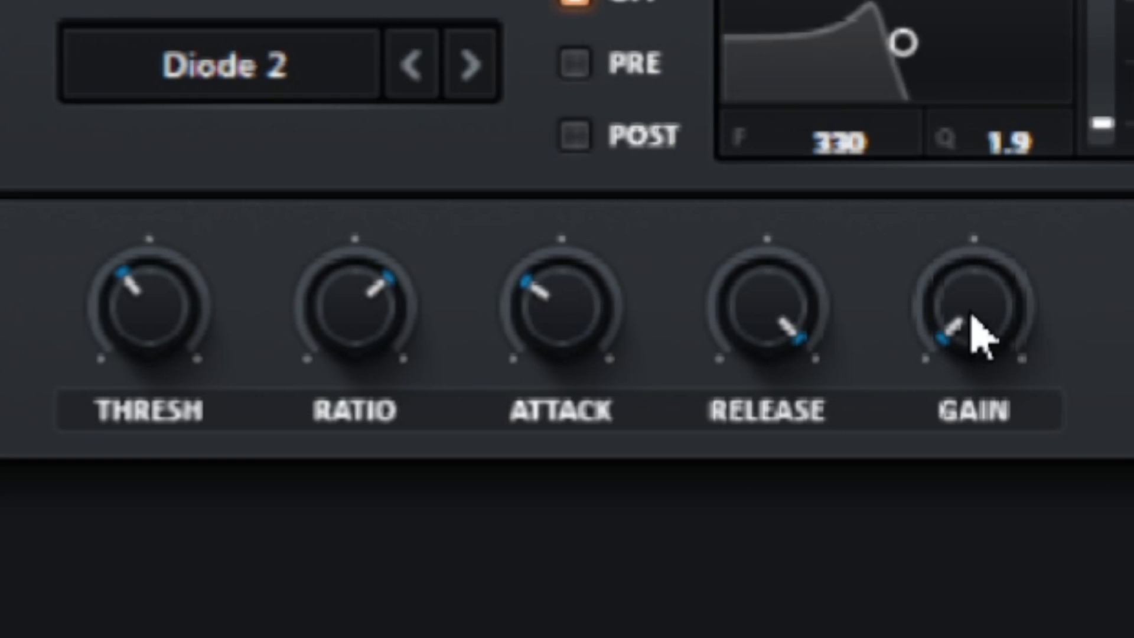
left_click_drag(990, 314, 885, 545)
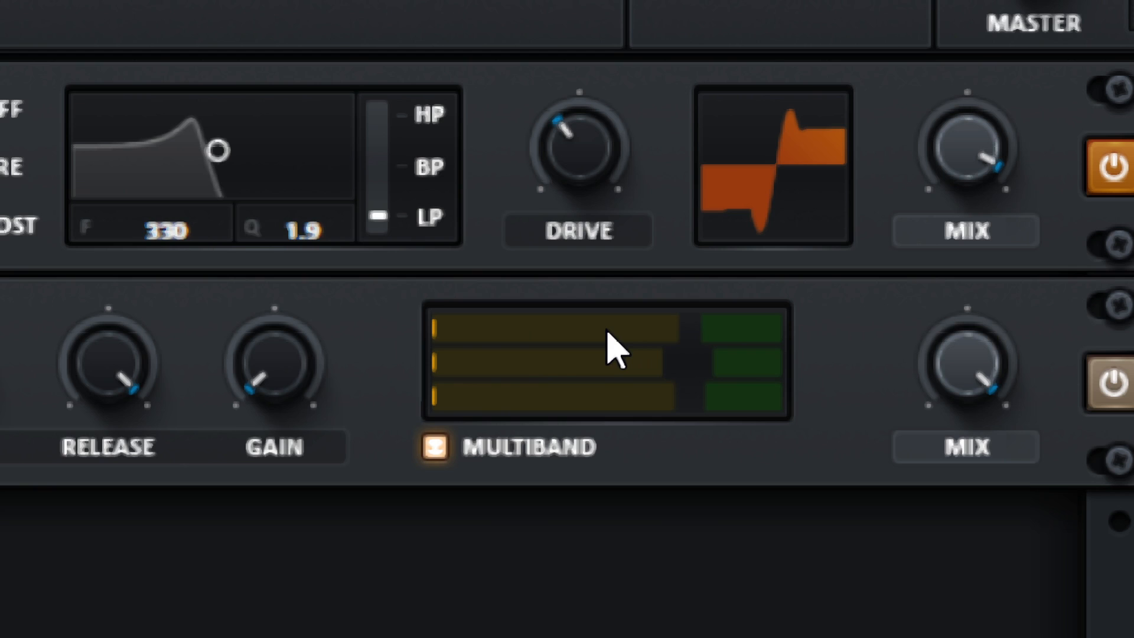
Adjust the compressor's individual bands, with the mid band at 92%, and compare the kick with the compressor bypassed
key("ctrl")
key("ctrl")
key("ctrl")
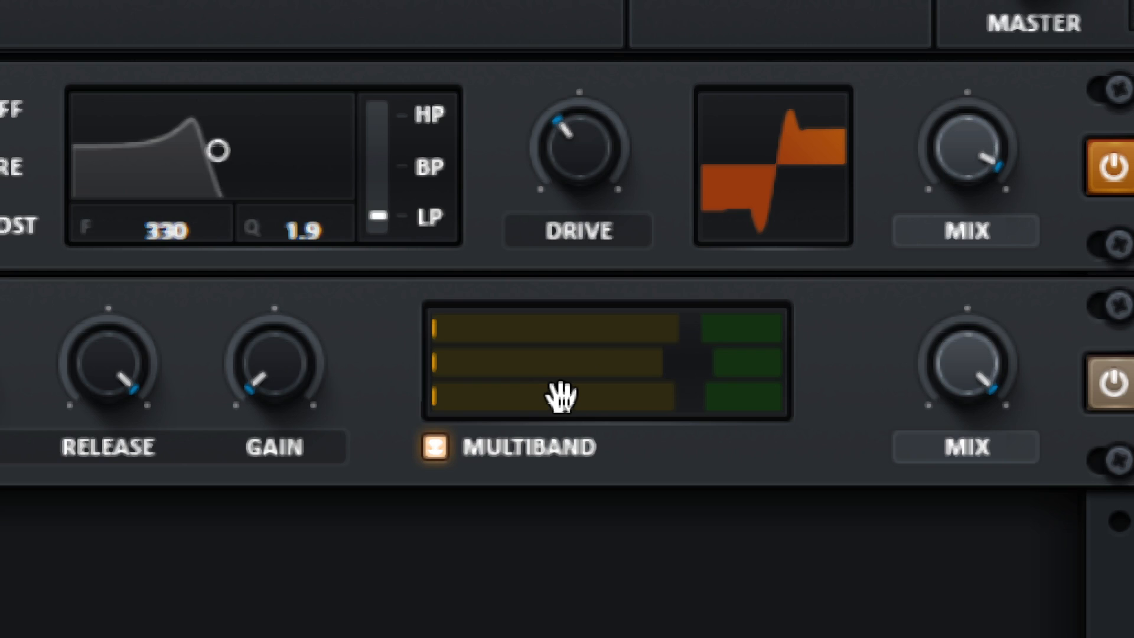
left_click_drag(572, 309, 573, 381)
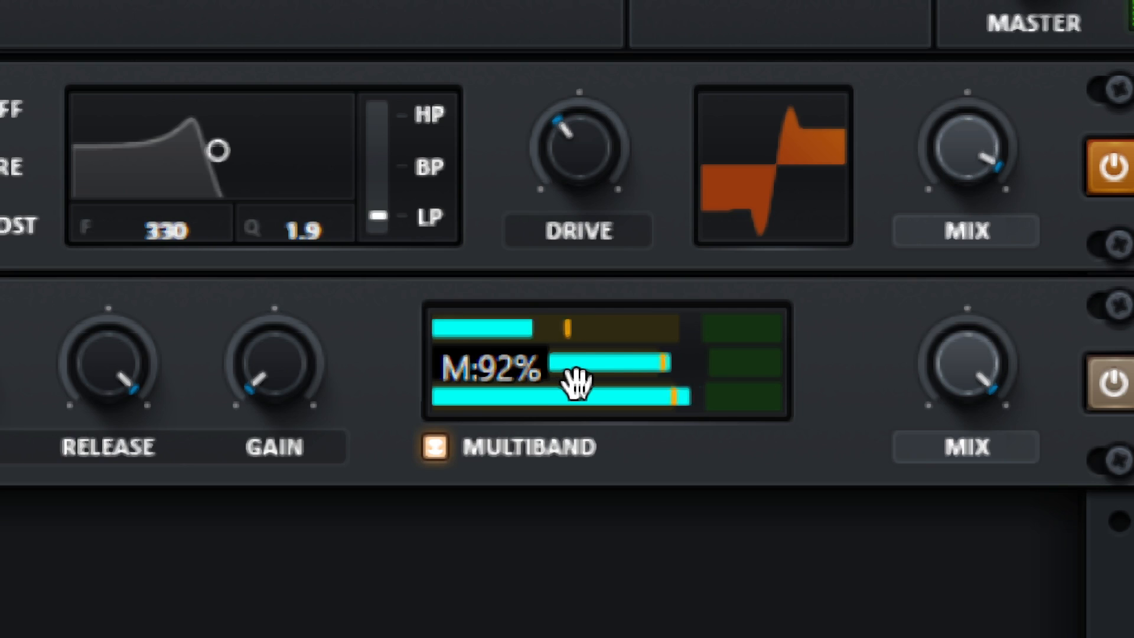
left_click_drag(576, 383, 680, 410)
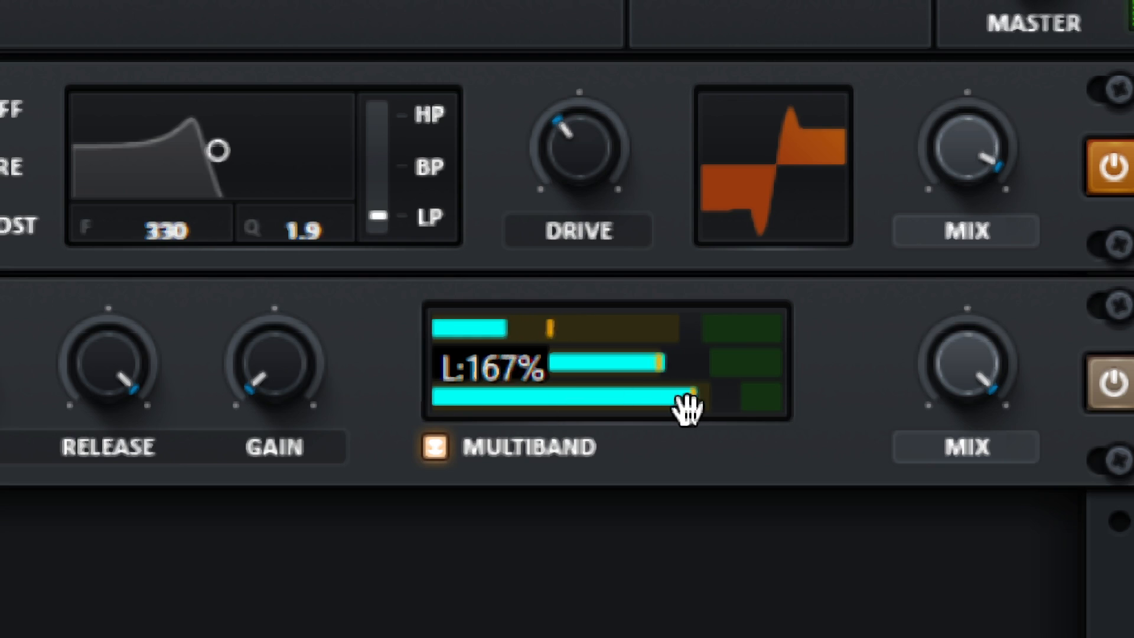
left_click_drag(608, 408, 576, 403)
left_click(1112, 383)
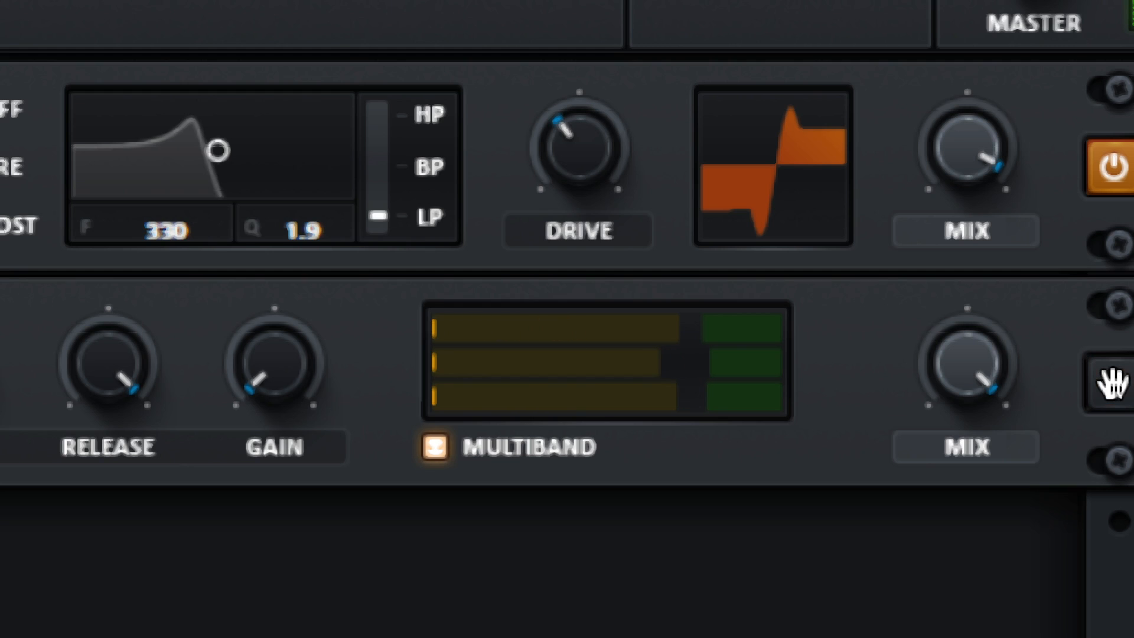
left_click(1113, 384)
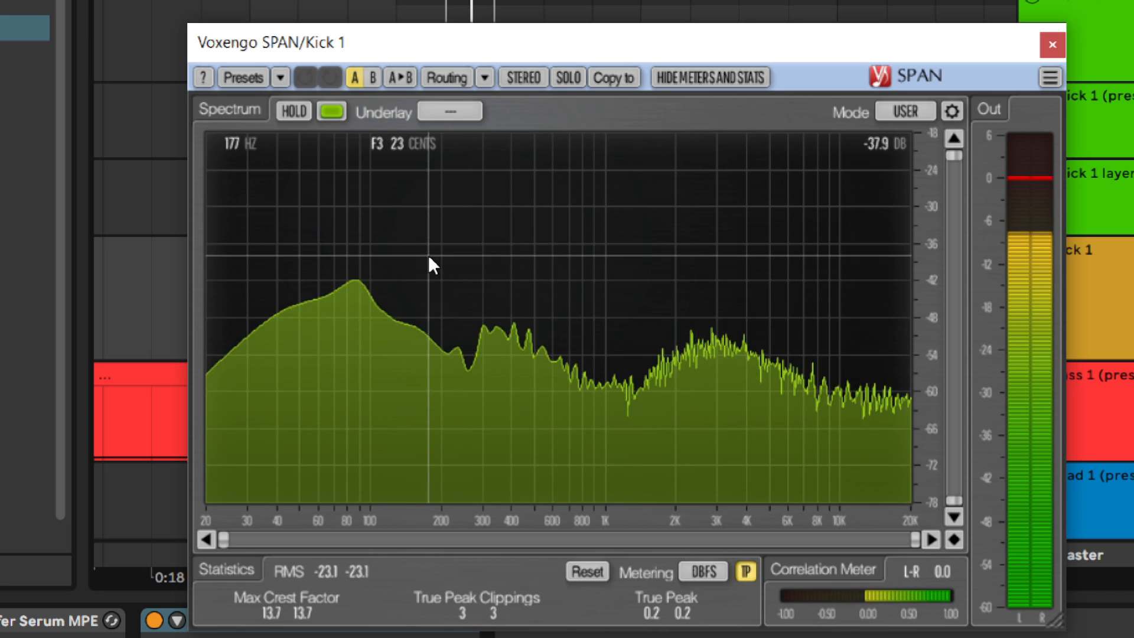
Cut a narrow notch with the EQ's low band in peak shape, raising its Q and lowering its gain and frequency
mouse_move(407, 243)
left_mouse_down()
mouse_move(385, 240)
mouse_move(439, 227)
mouse_move(405, 224)
left_mouse_up()
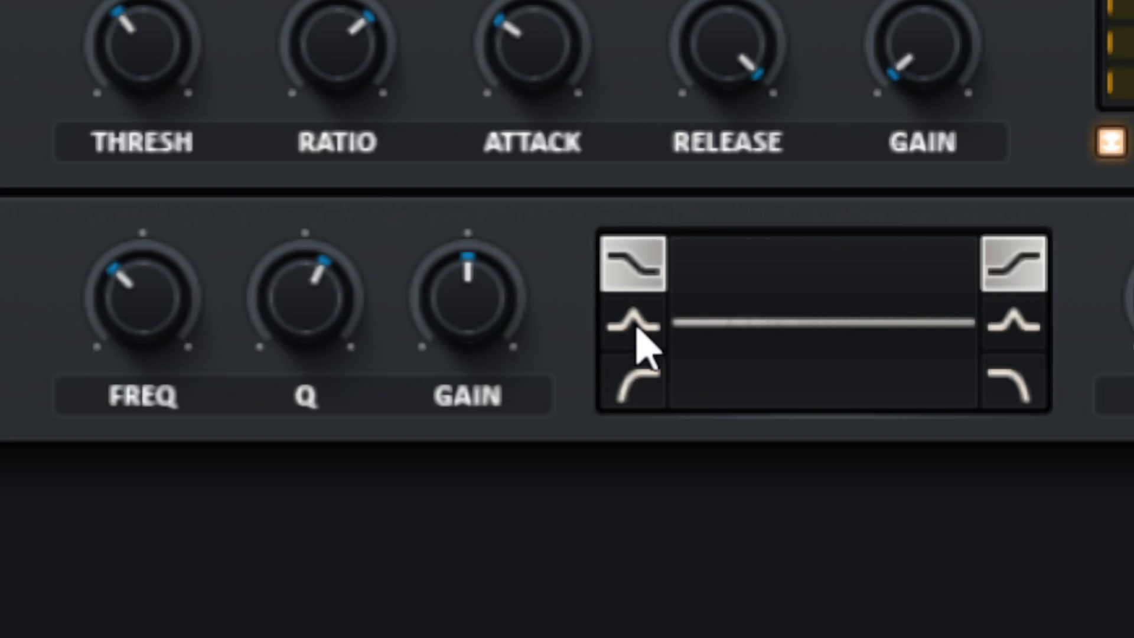
left_click(634, 324)
left_click(325, 296)
left_click_drag(326, 297, 337, 198)
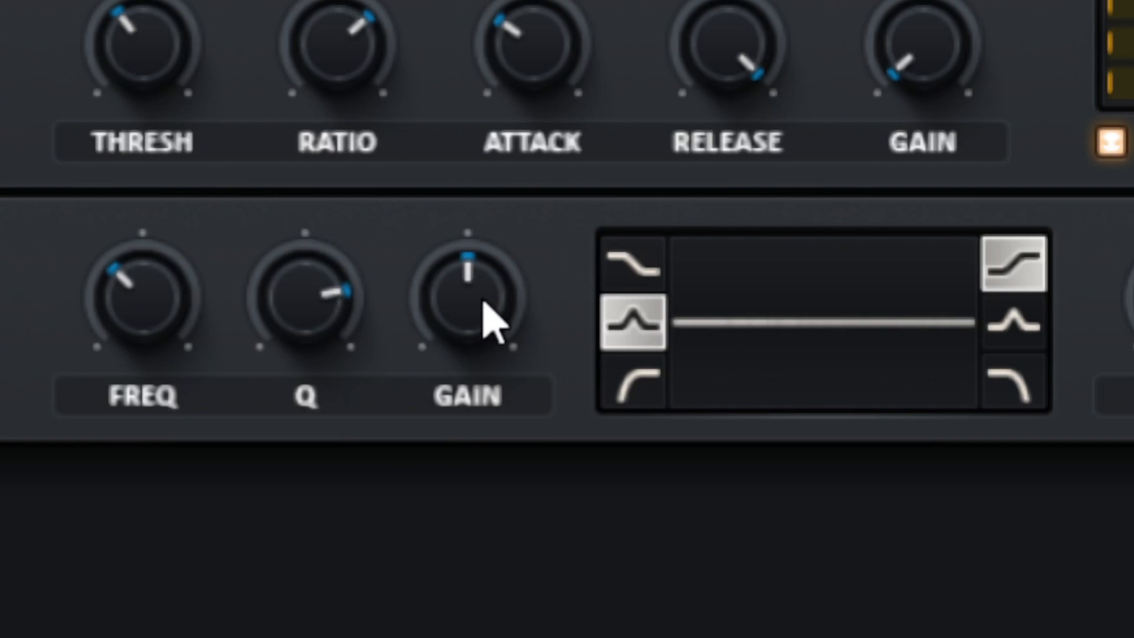
left_click_drag(488, 321, 427, 527)
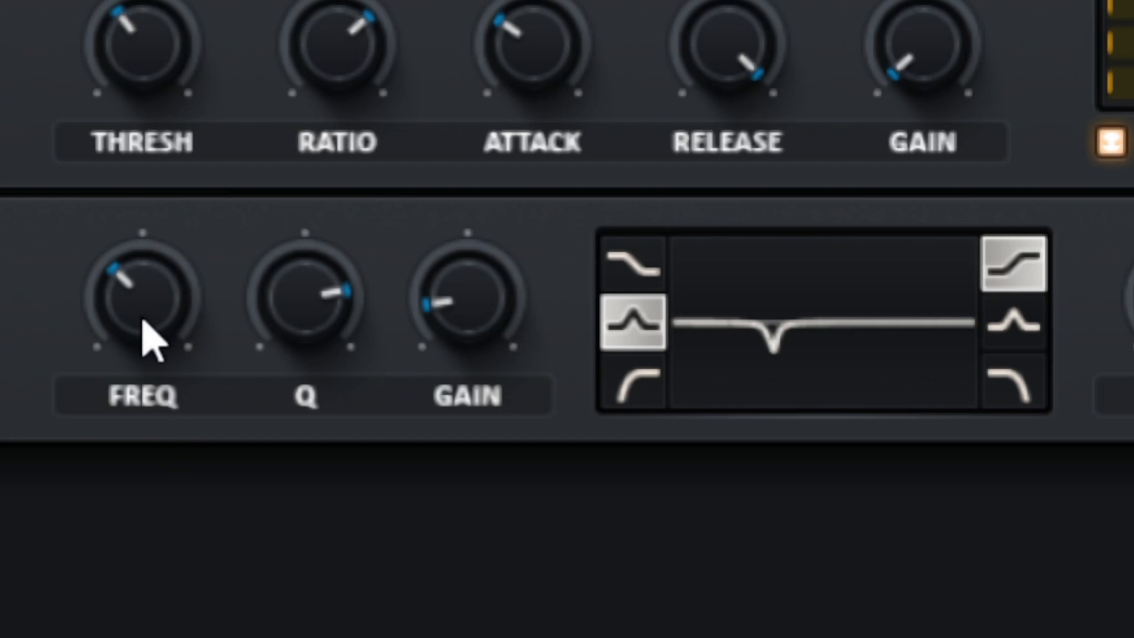
mouse_move(140, 308)
left_click_drag(140, 307, 2, 249)
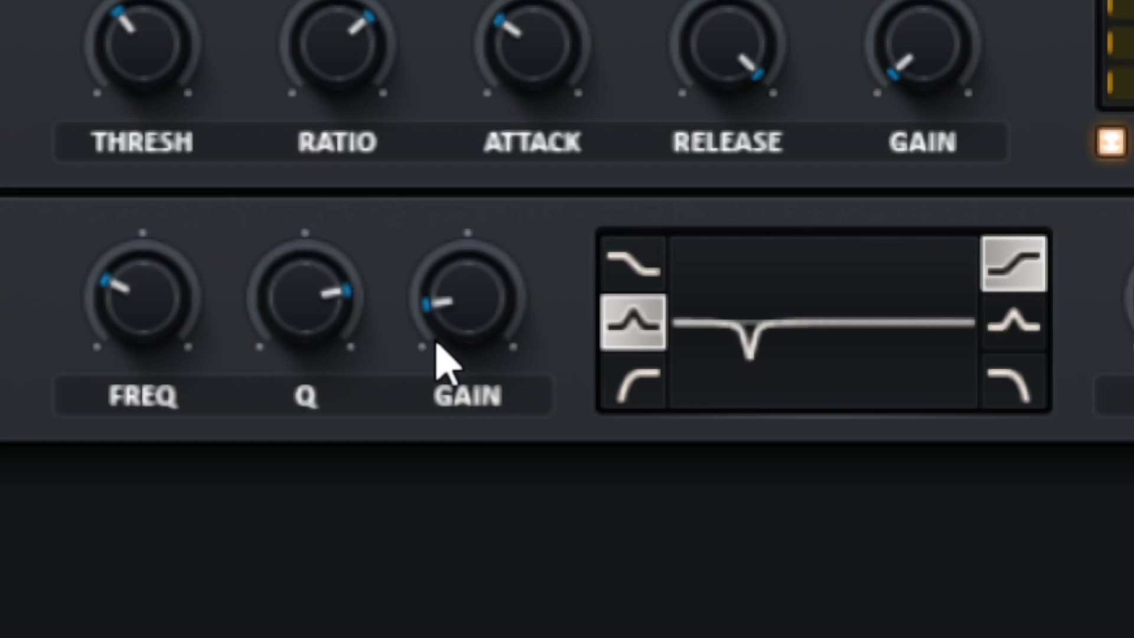
Try a wider Q on the EQ's low-band notch, narrow it again, and ease its gain to a shallow cut
left_click(482, 313)
left_click(282, 308)
left_click_drag(375, 286, 260, 460)
left_click(724, 355)
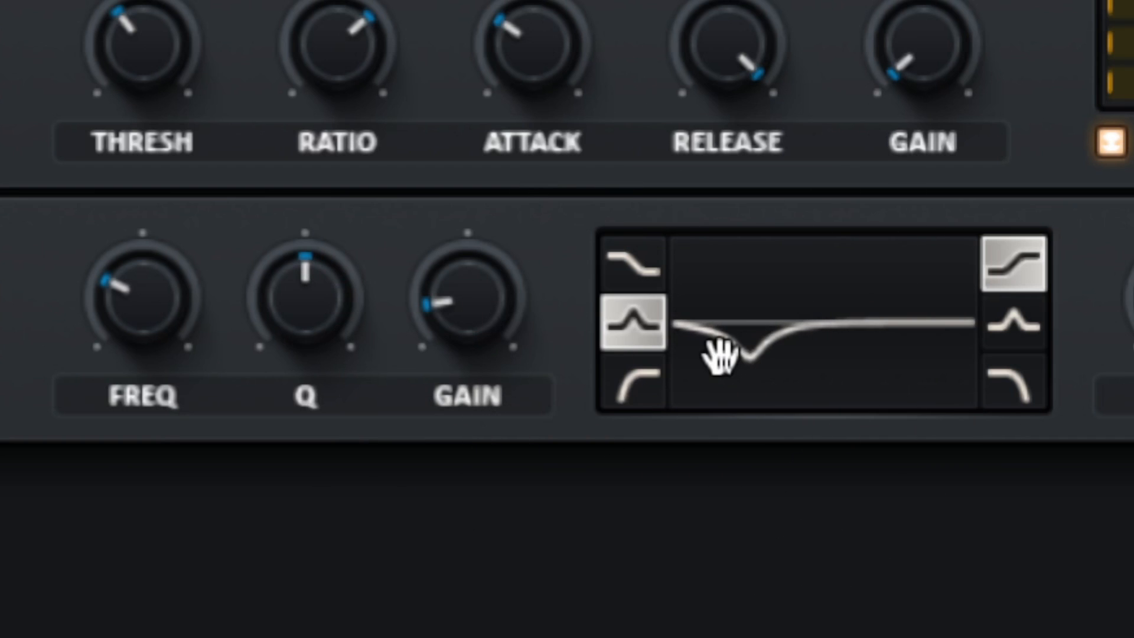
double_click(299, 283)
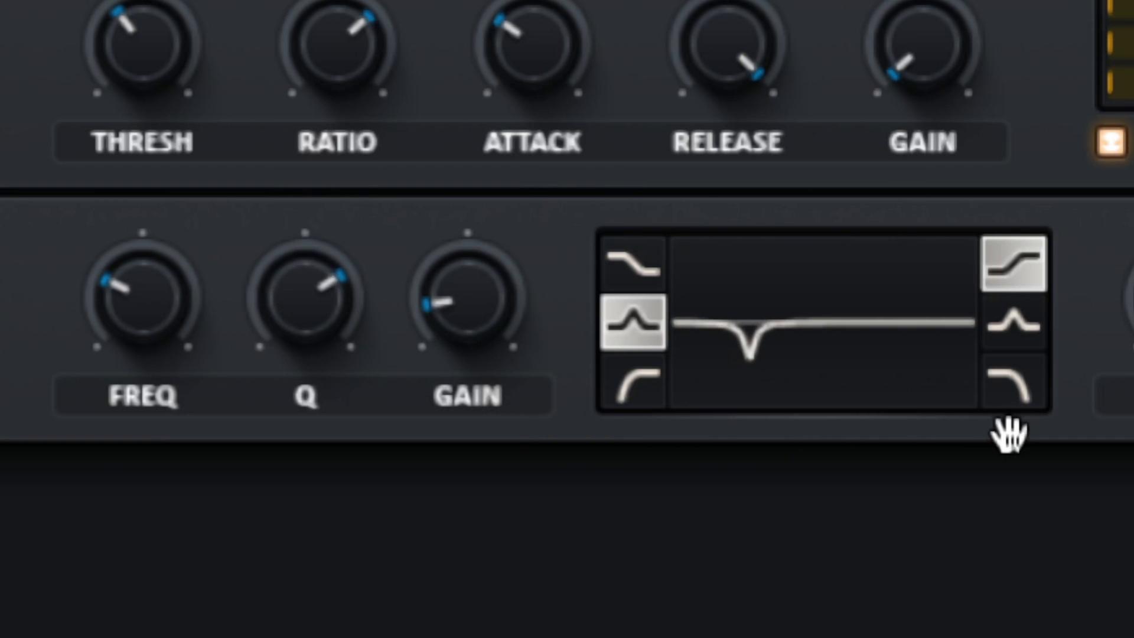
left_click_drag(483, 319, 638, 143)
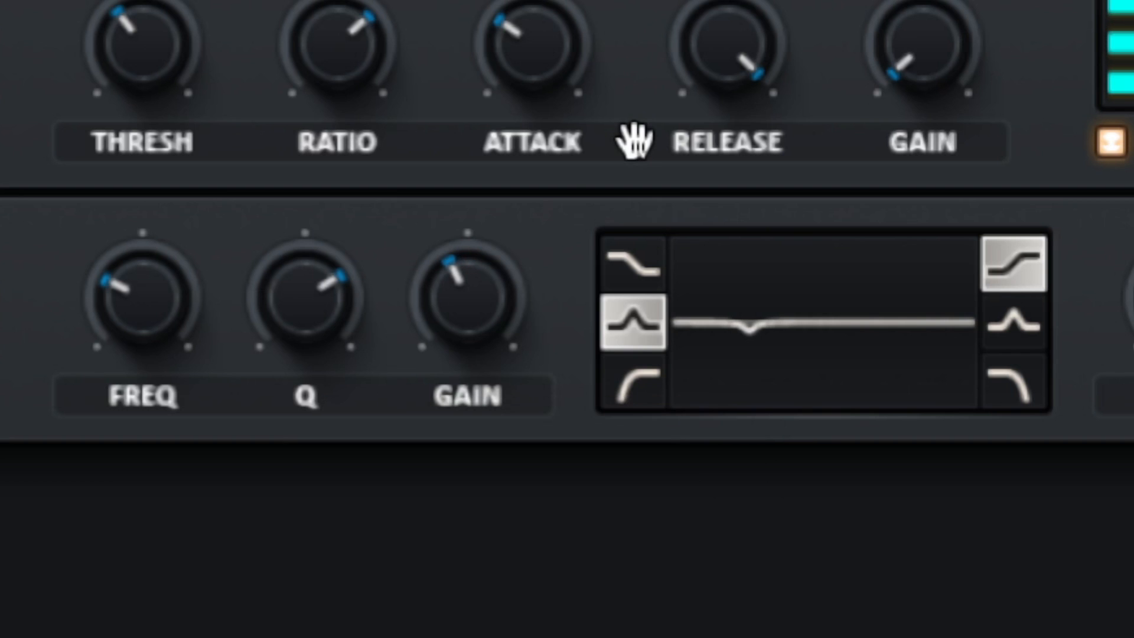
left_click_drag(314, 322, 223, 355)
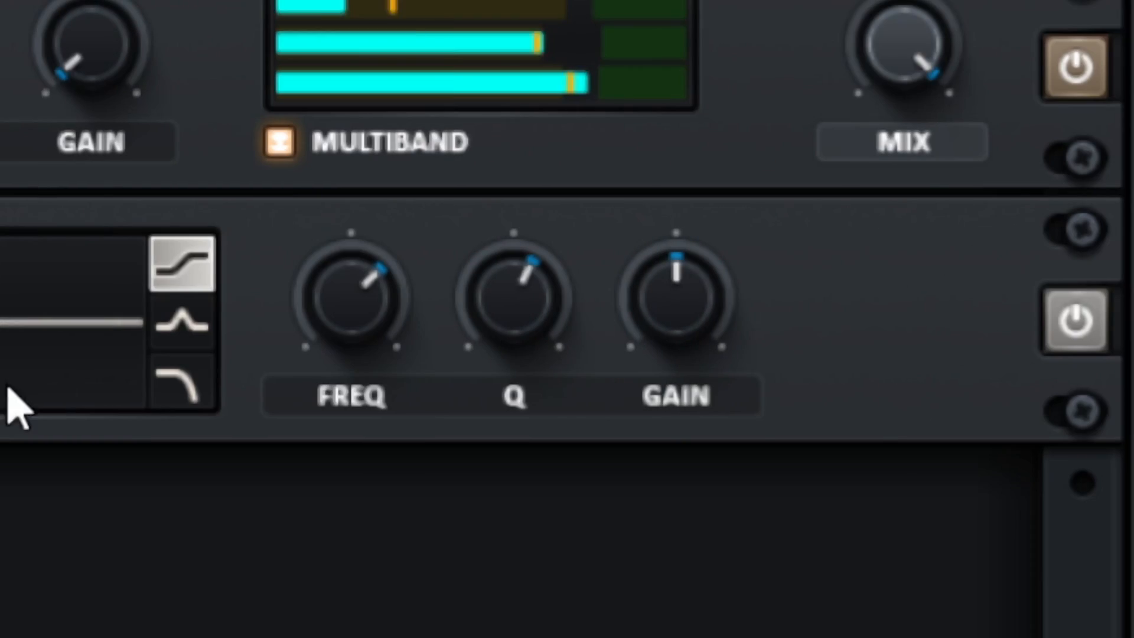
Compare the playing kick with the EQ bypassed and enabled
left_click(1064, 301)
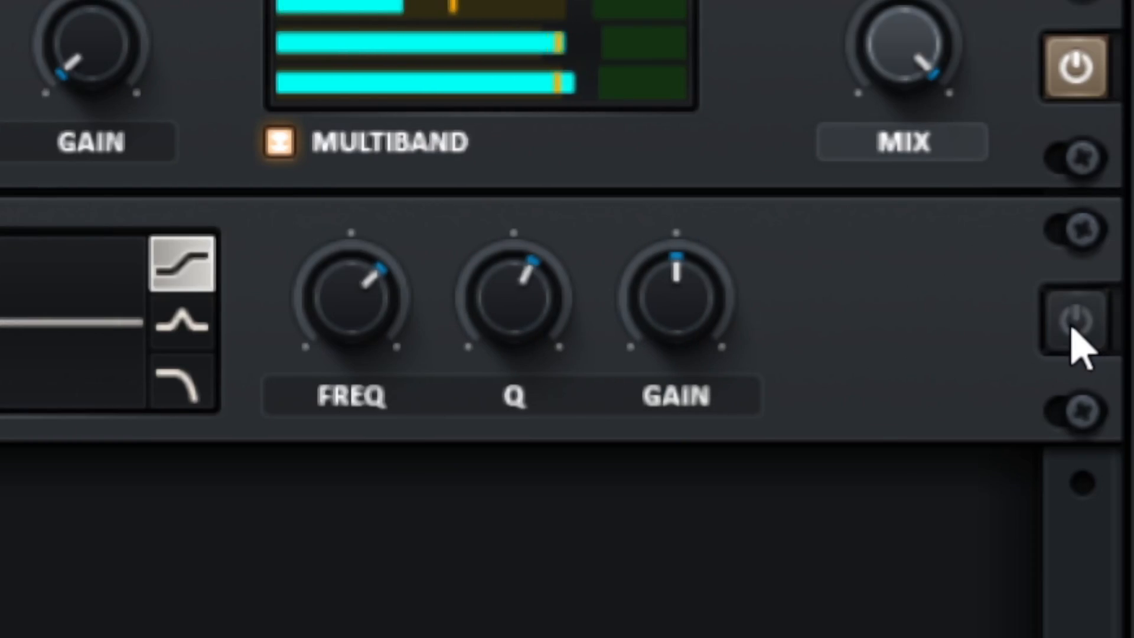
left_click(1072, 330)
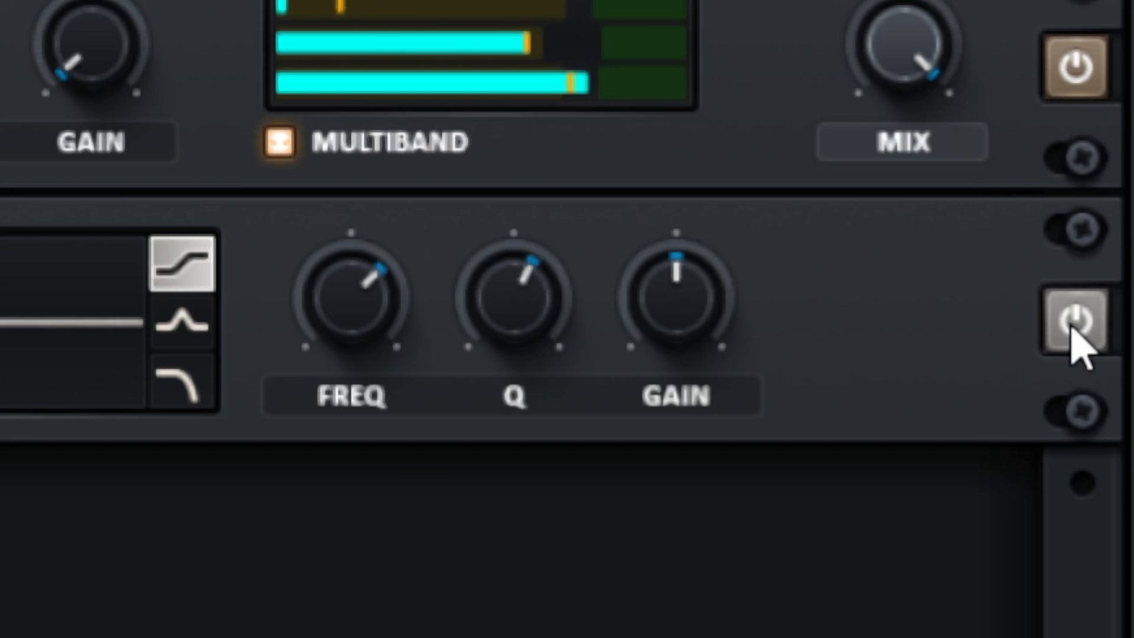
left_click(1072, 330)
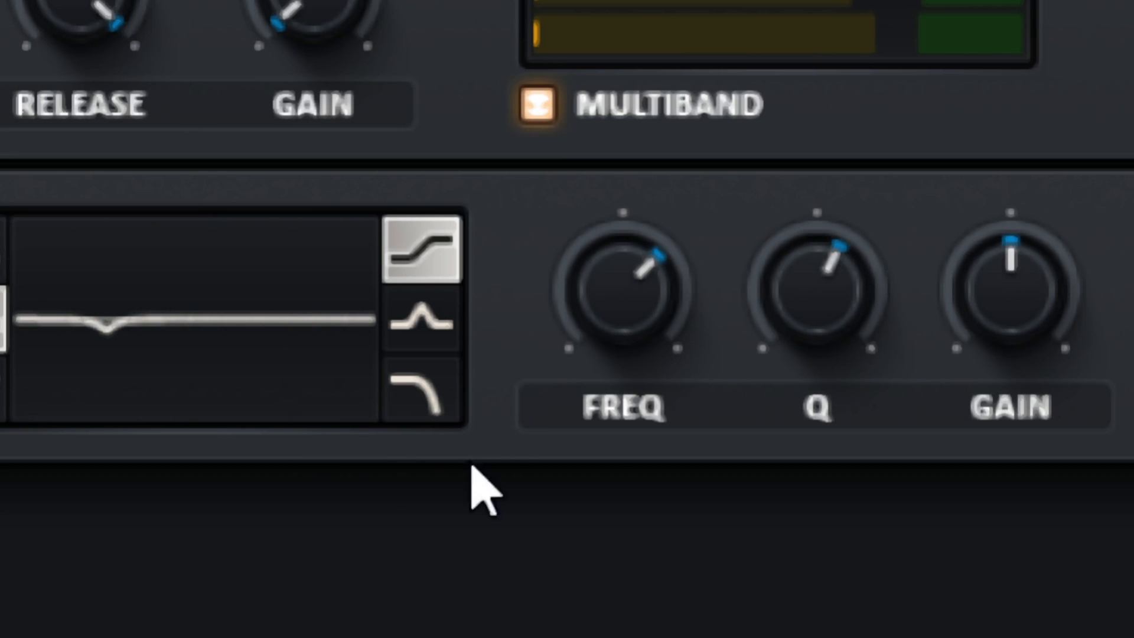
Boost the EQ's high shelf gain, set its Q to the midpoint, and raise its frequency
left_click_drag(1006, 294, 1006, 294)
scroll(1005, 294, "up", 9)
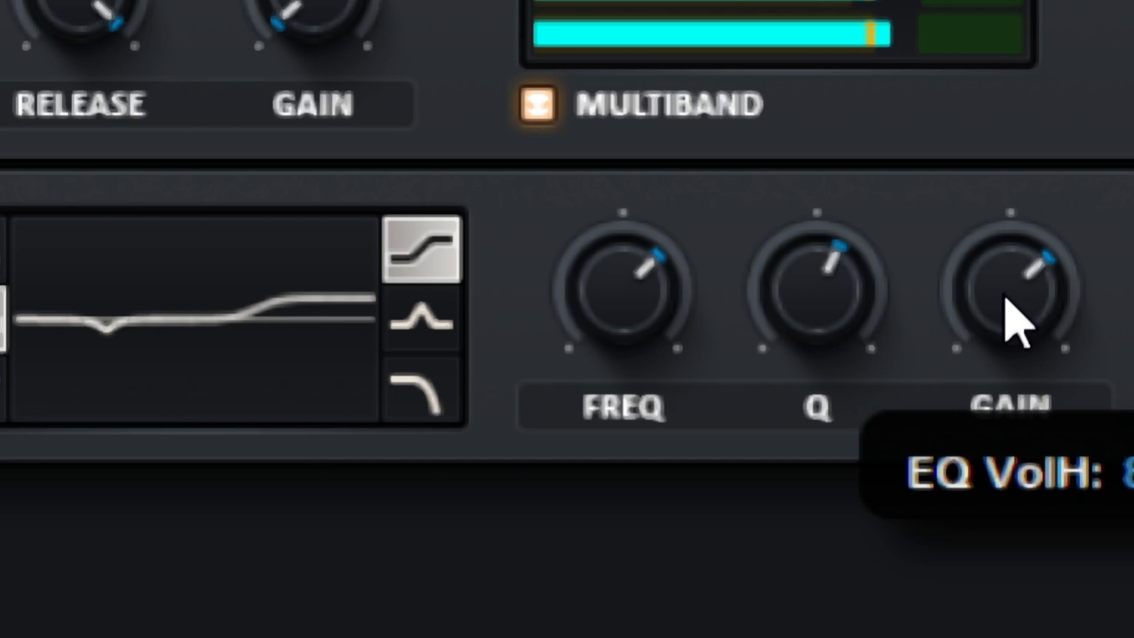
scroll(825, 271, "down", 3)
scroll(825, 273, "down", 1)
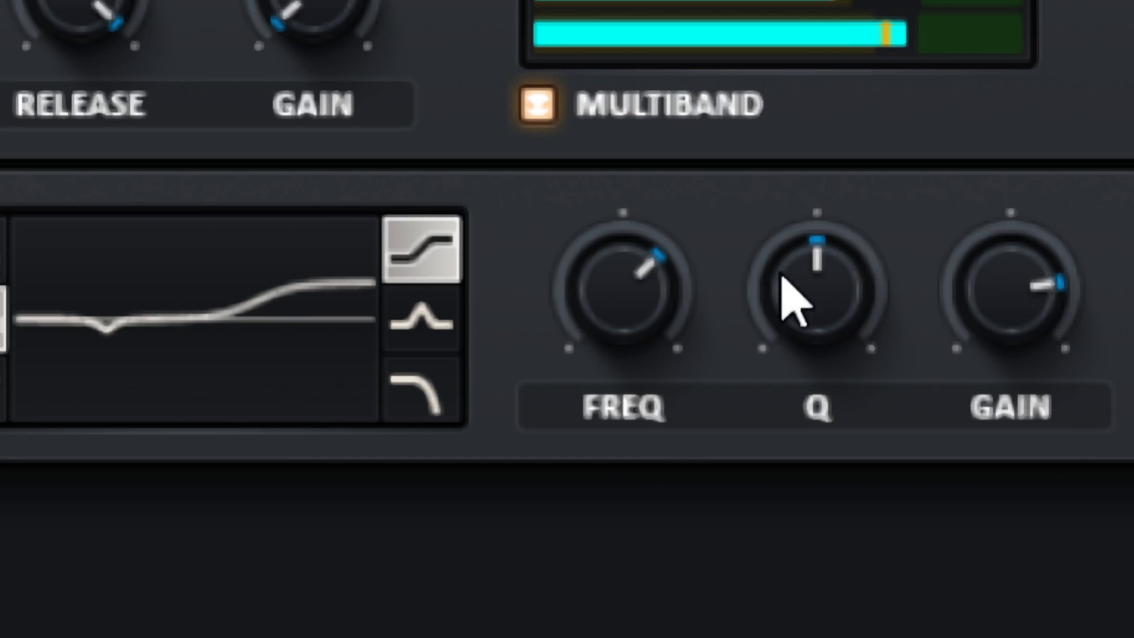
scroll(646, 290, "down", 5)
scroll(646, 289, "up", 6)
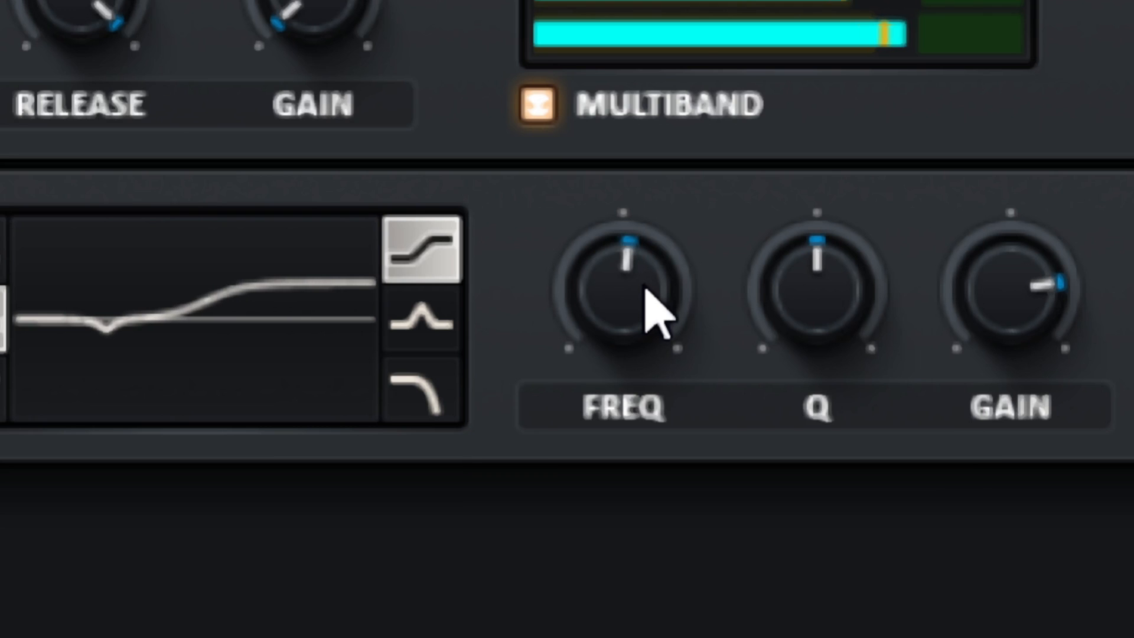
scroll(647, 289, "up", 7)
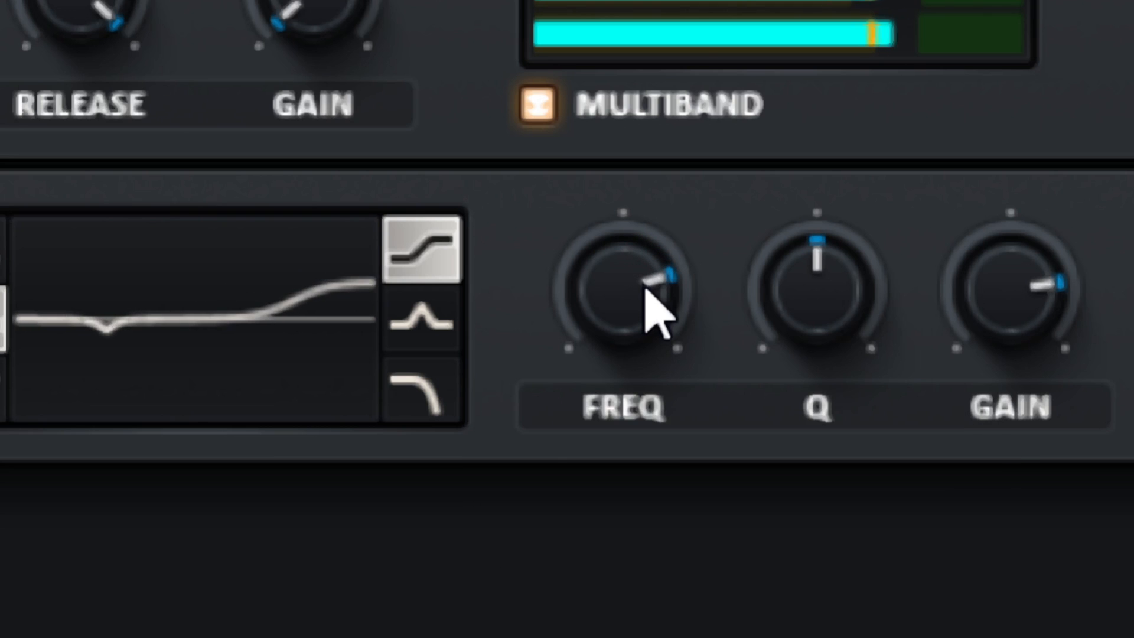
Raise the EQ high shelf's frequency further and reduce its gain to a slight boost
scroll(657, 312, "up", 3)
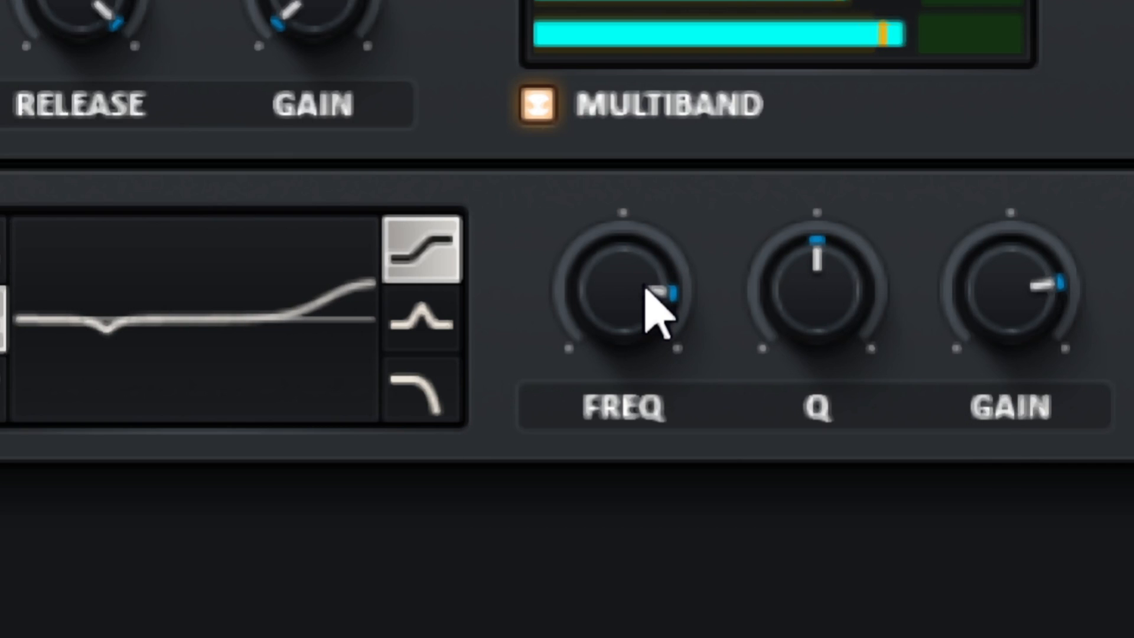
scroll(1026, 298, "down", 5)
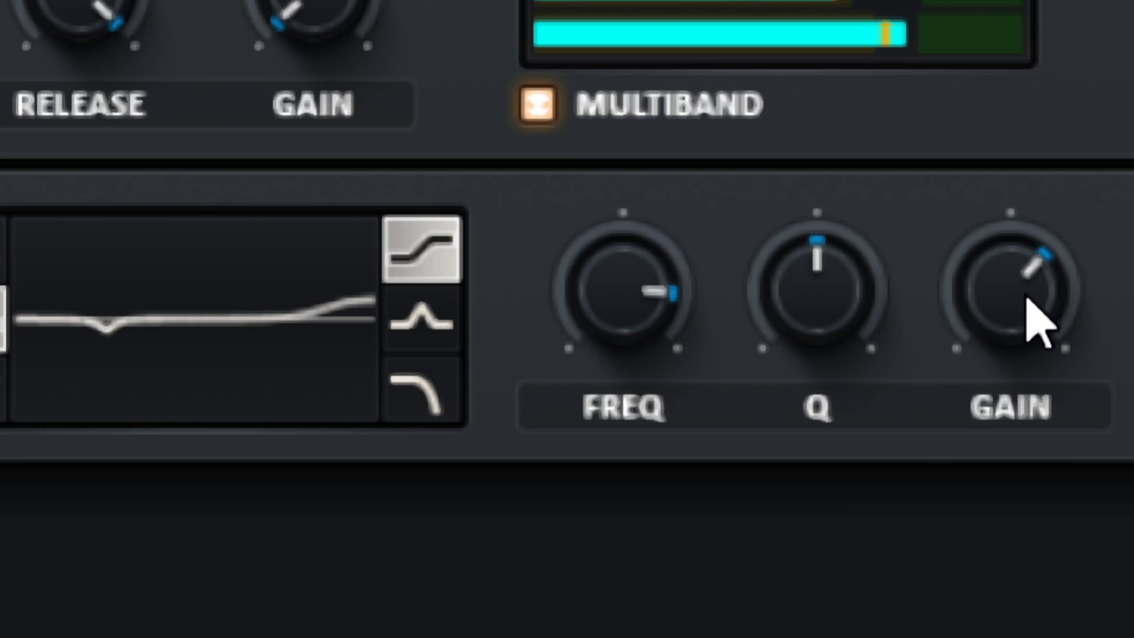
scroll(1027, 299, "down", 3)
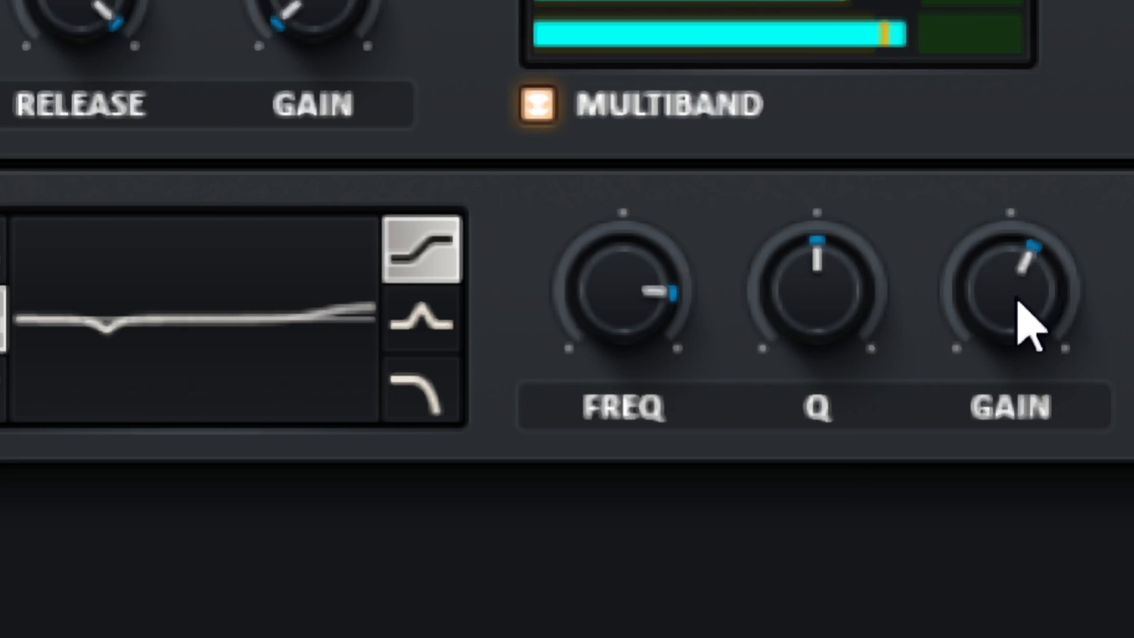
Set the EQ high shelf's Q to 62% and compare the kick with the EQ bypassed and enabled
scroll(839, 299, "down", 4)
scroll(838, 298, "up", 1)
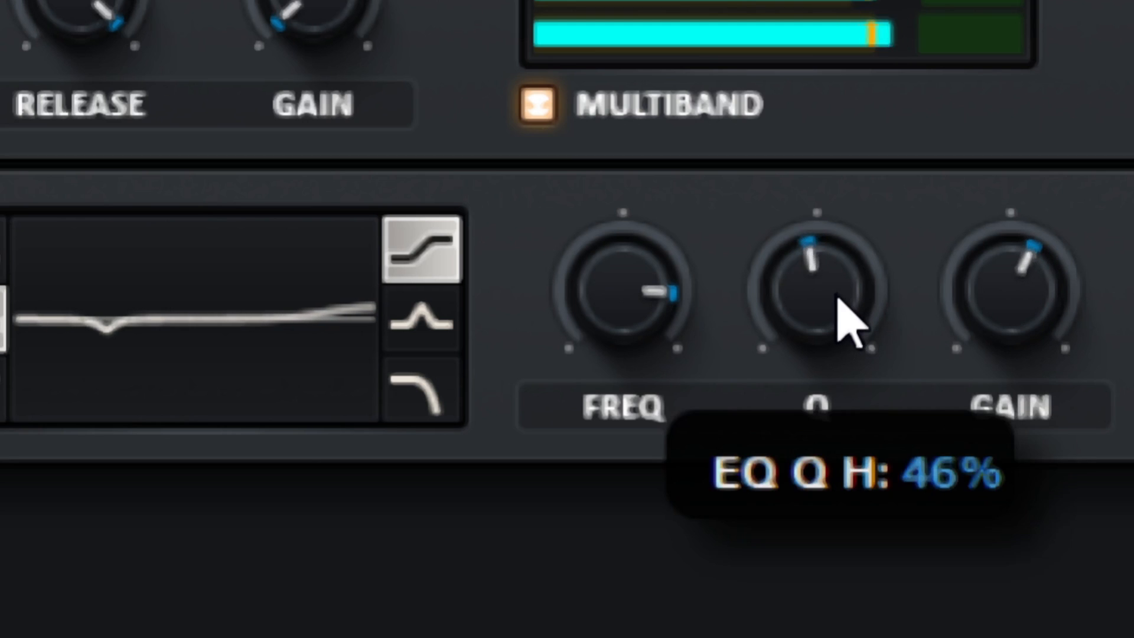
scroll(839, 299, "up", 10)
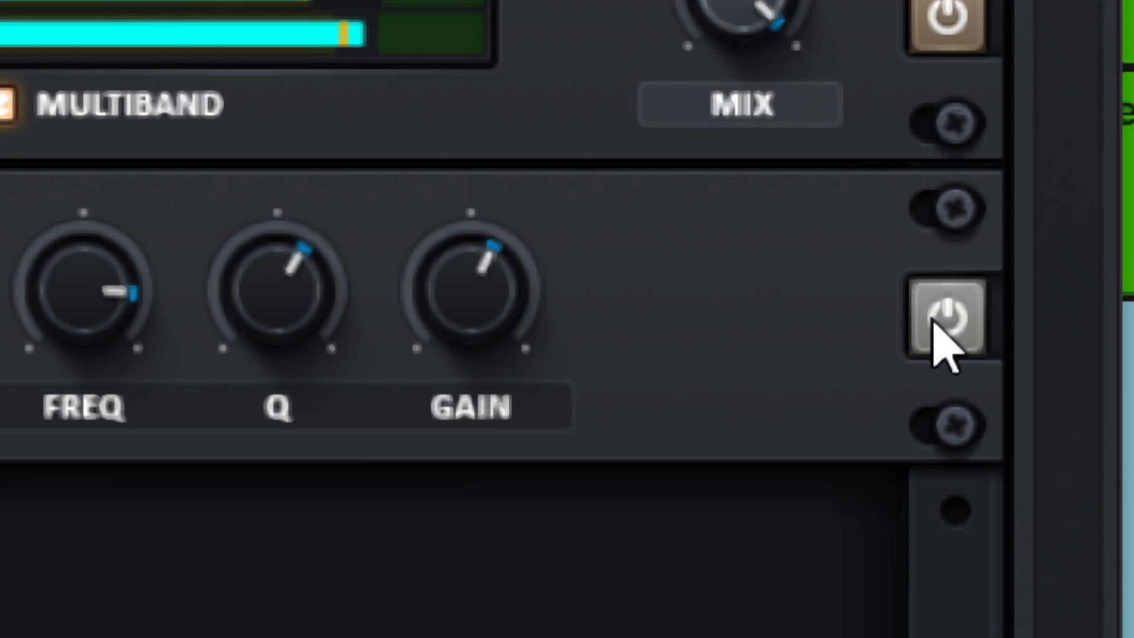
left_click(945, 322)
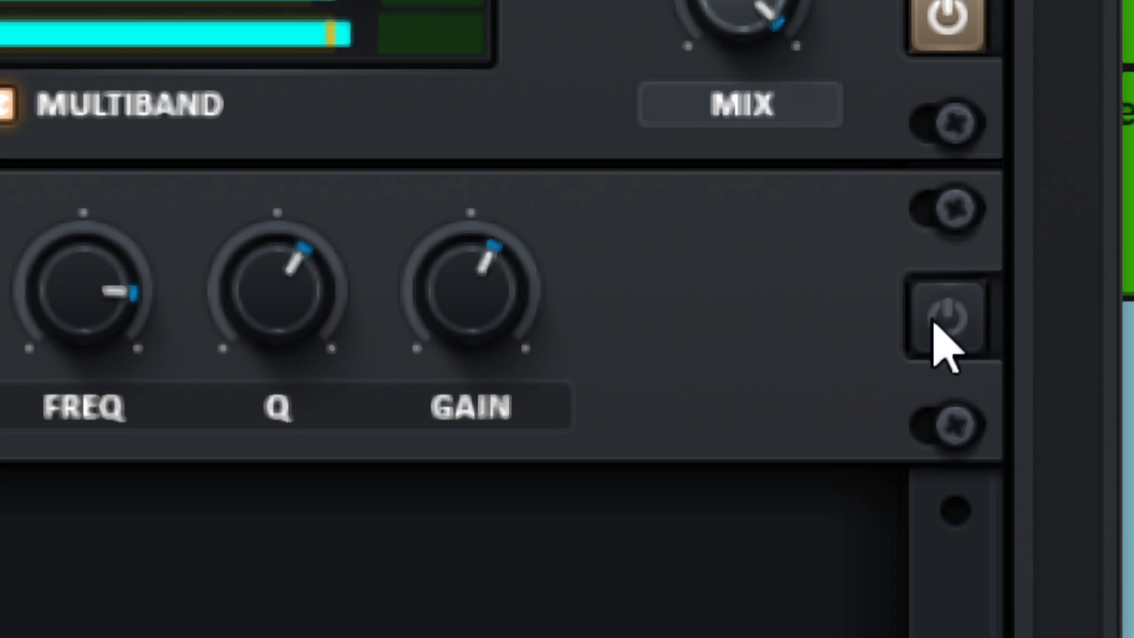
left_click(945, 322)
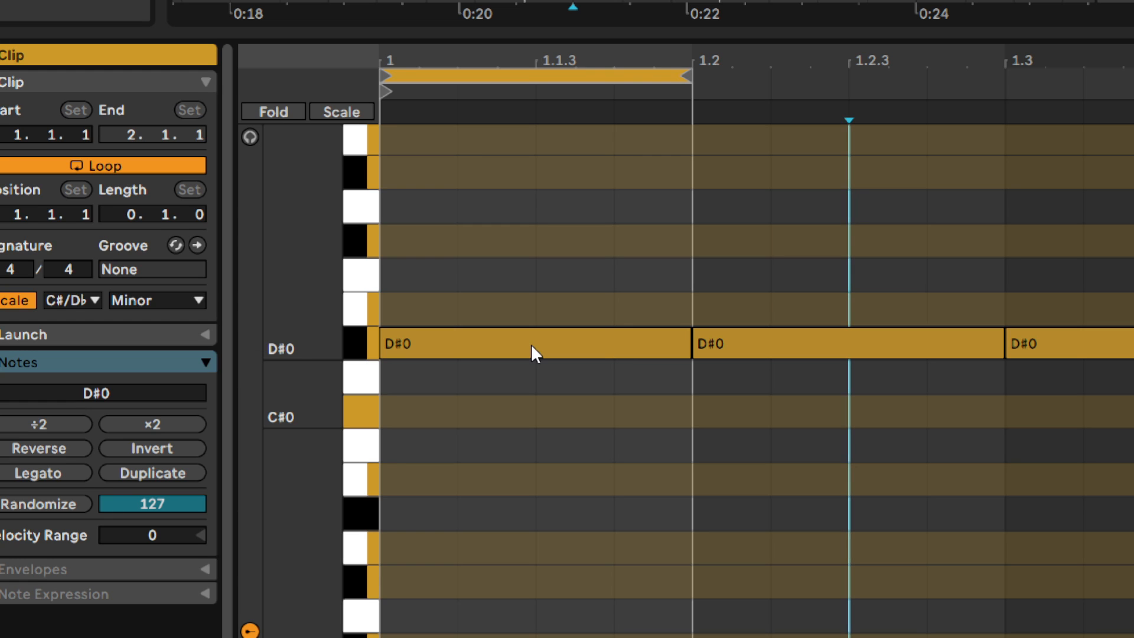
Turn off the kick clip's loop with its first D#0 note selected, and compare the shapes of LFO 1 and LFO 2
left_click(531, 344)
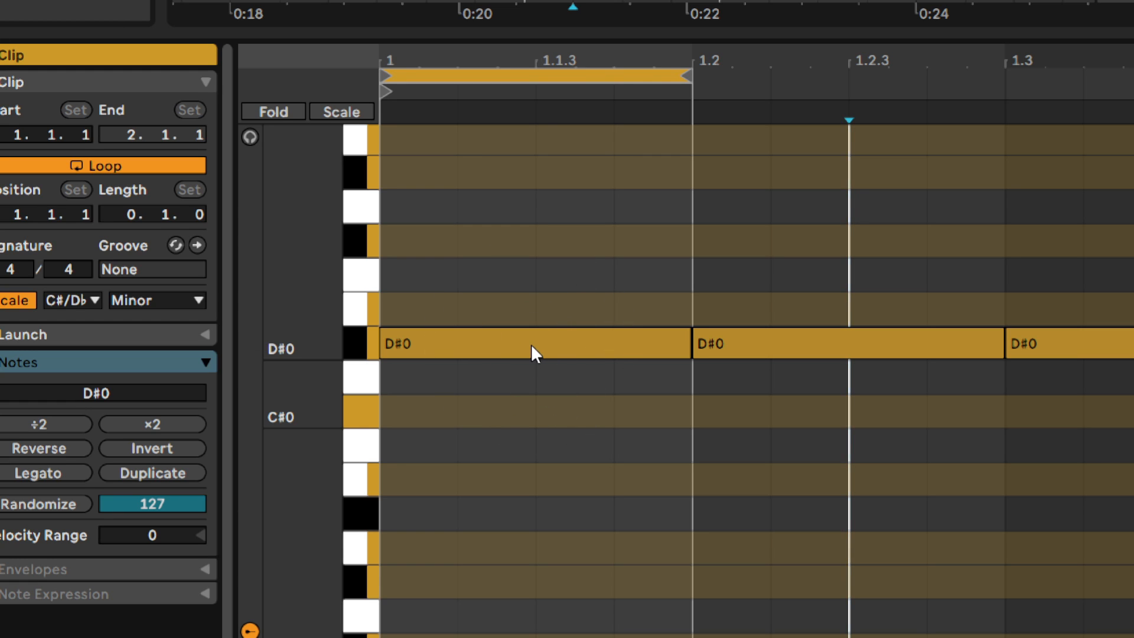
key("ctrl+l")
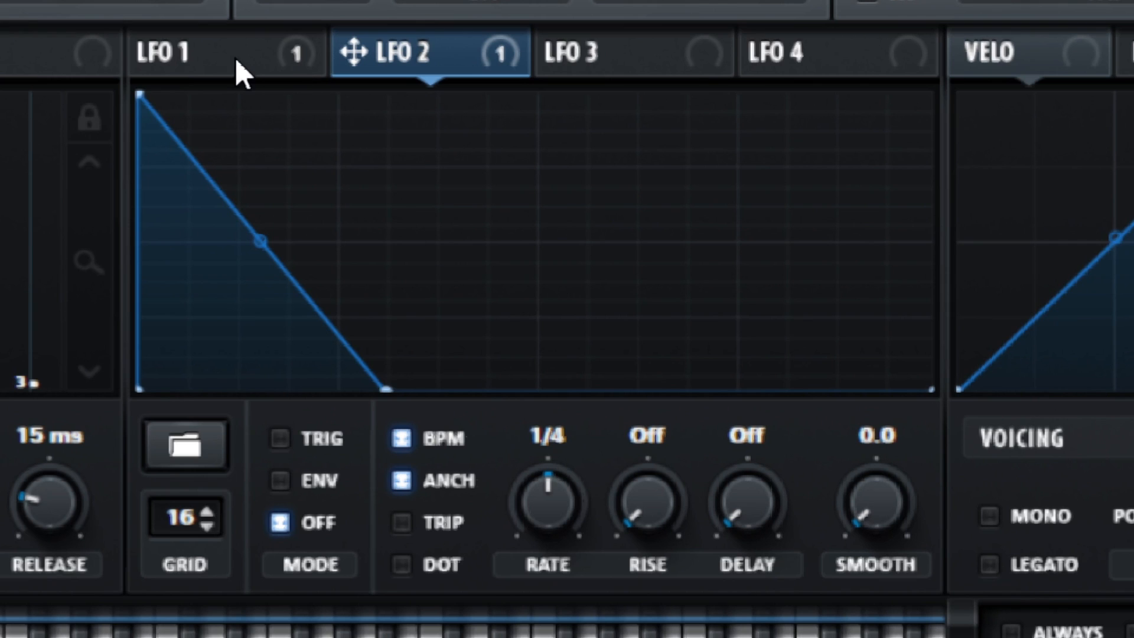
left_click(235, 57)
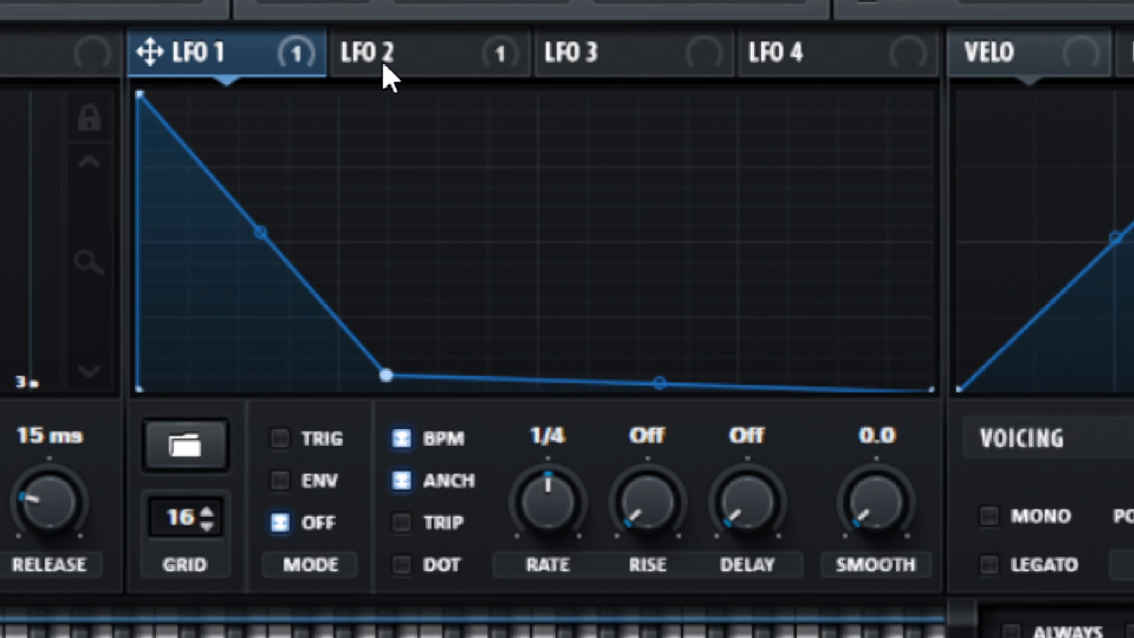
left_click(412, 52)
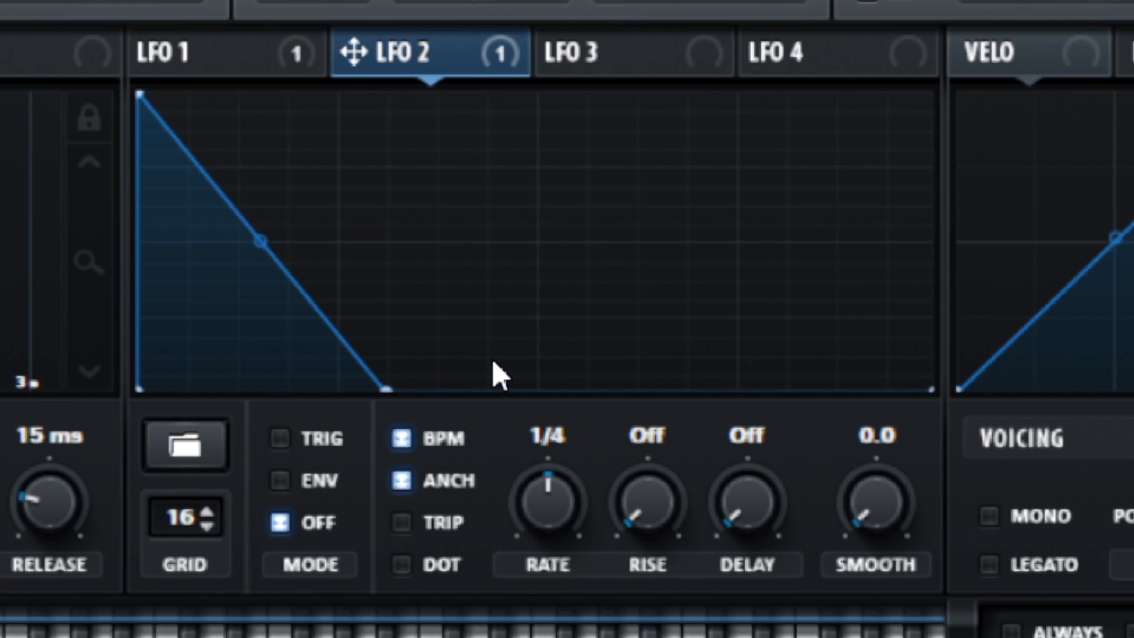
left_click(160, 51)
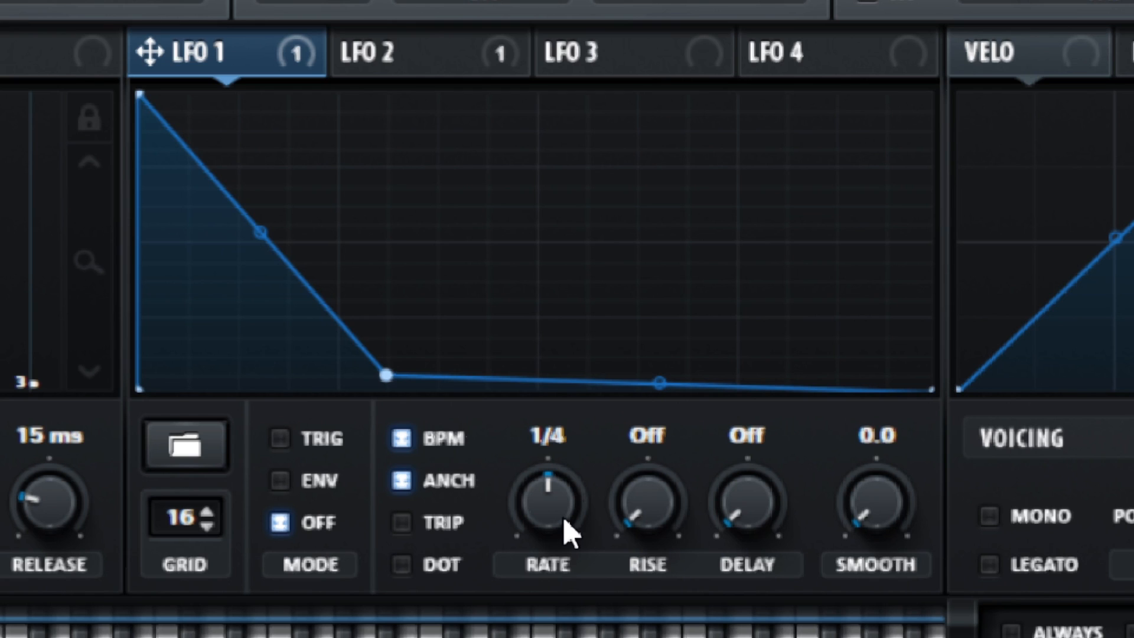
Try faster rates of 1/8 and 1/16 on the pitch LFO, LFO 1, and slow it down again
scroll(547, 526, "up", 1)
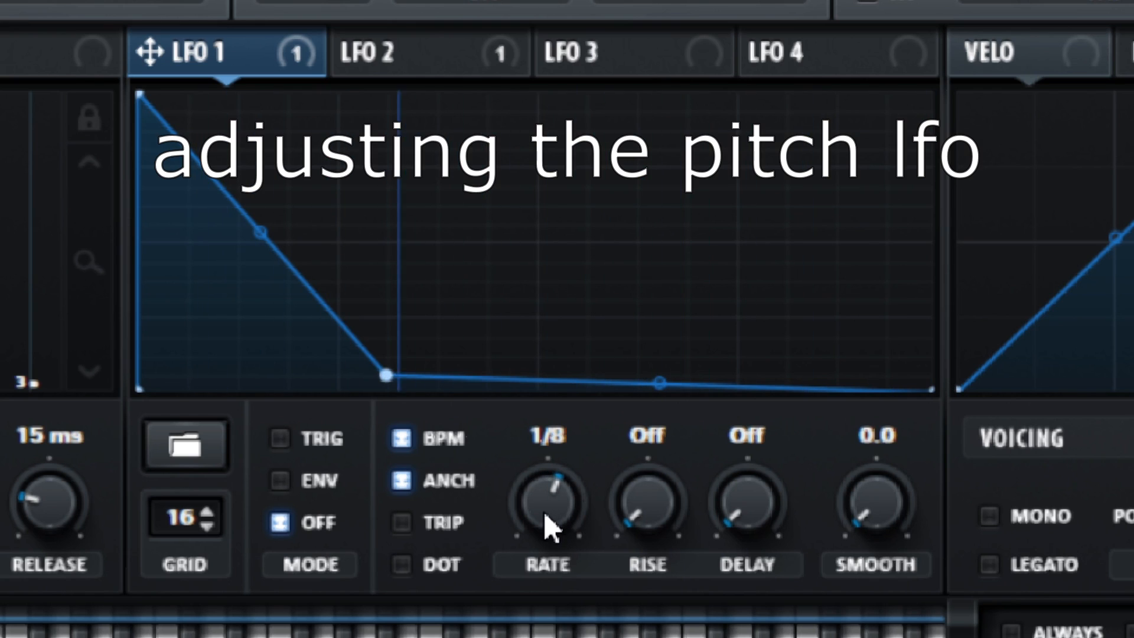
scroll(547, 526, "up", 1)
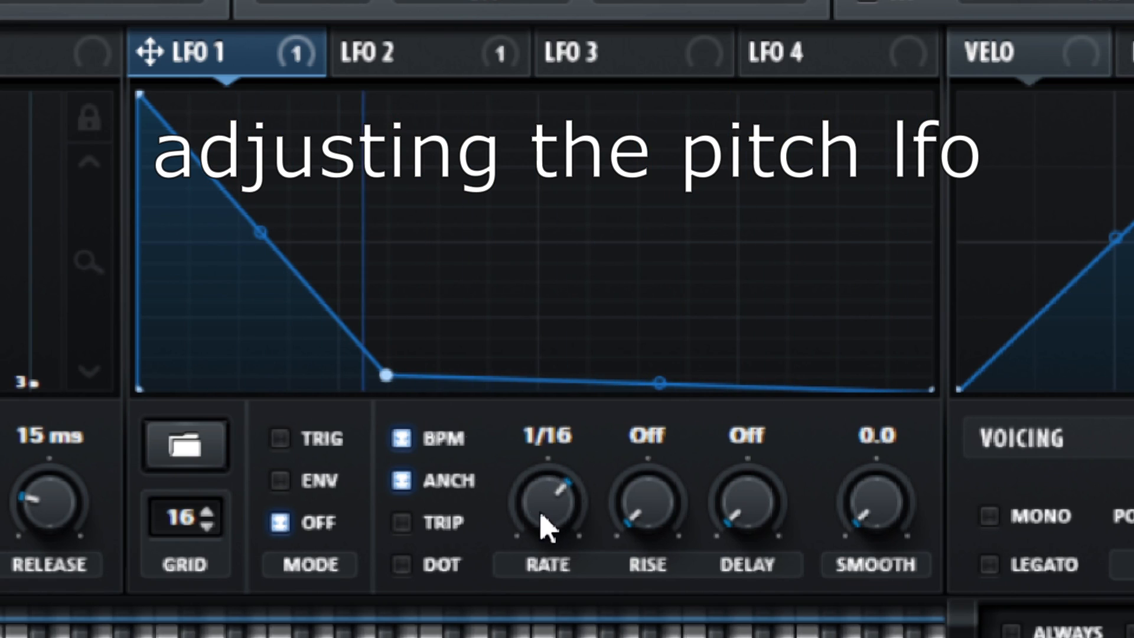
scroll(544, 527, "down", 2)
Try a 1/16 rate on the volume LFO, LFO 2, and slow it down again
left_click(473, 39)
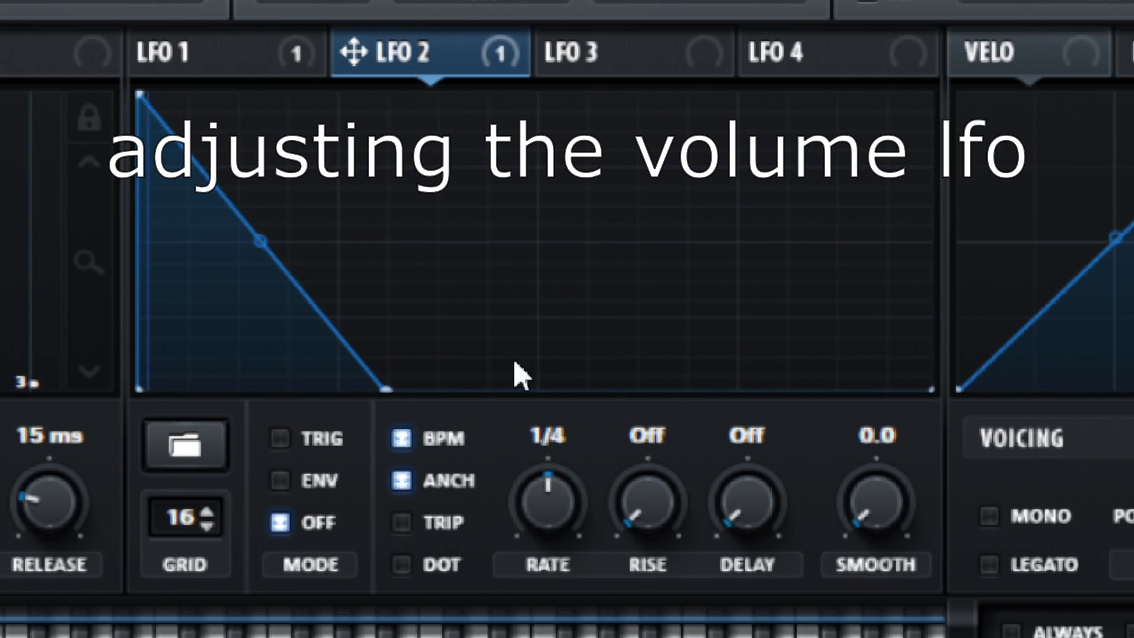
scroll(537, 507, "up", 2)
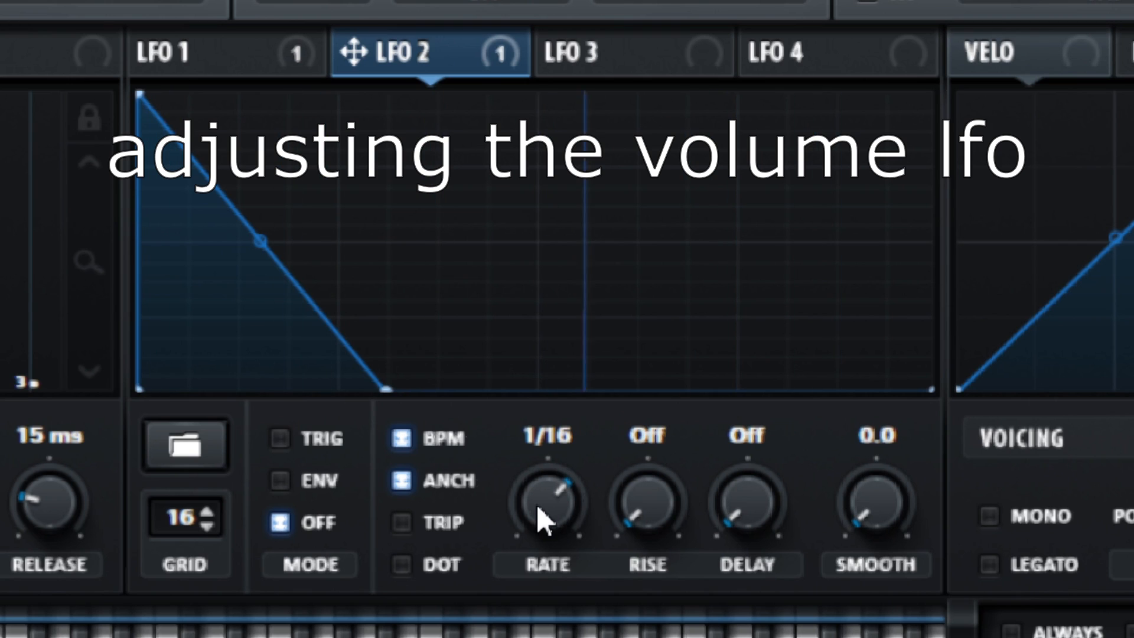
scroll(536, 505, "down", 2)
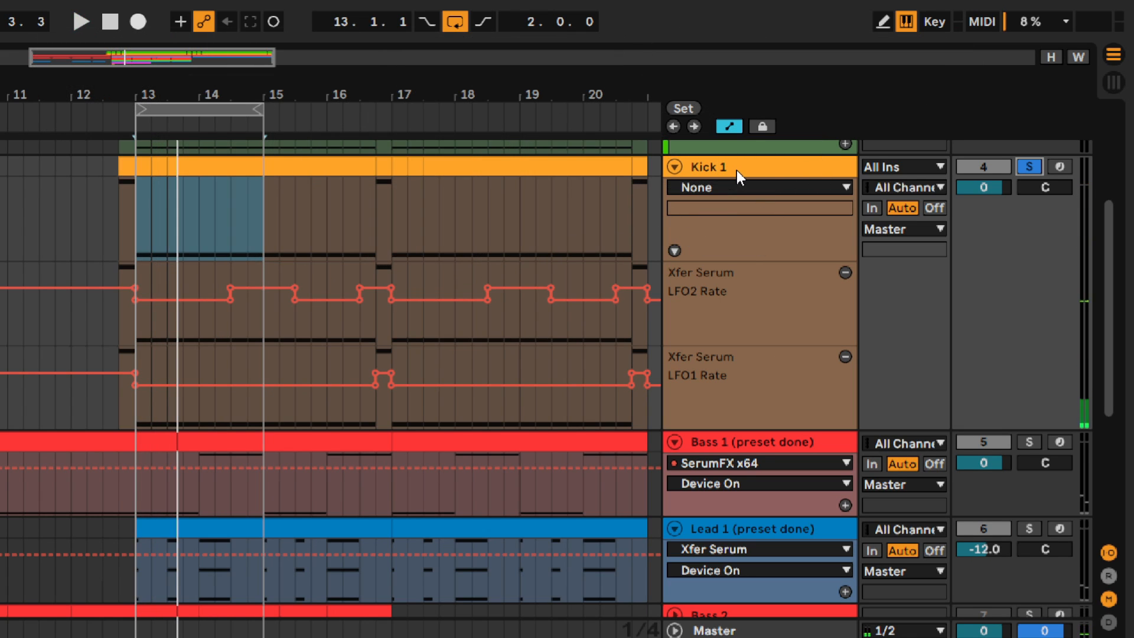
Unsolo the Kick 1 track and play the looped section with all tracks
left_click(1027, 165)
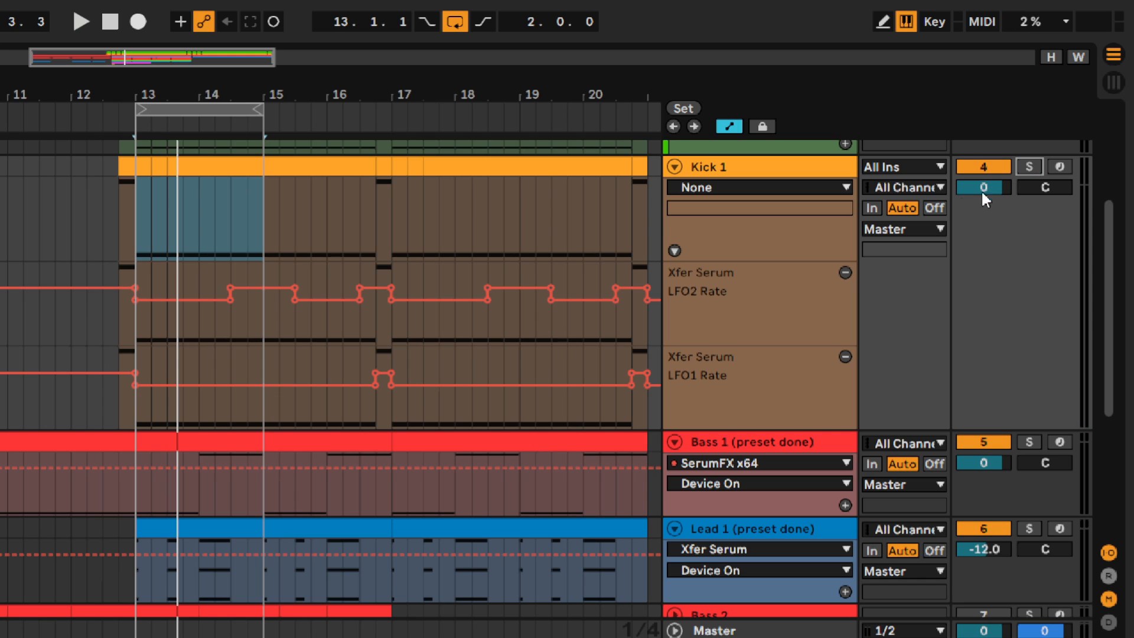
key("space")
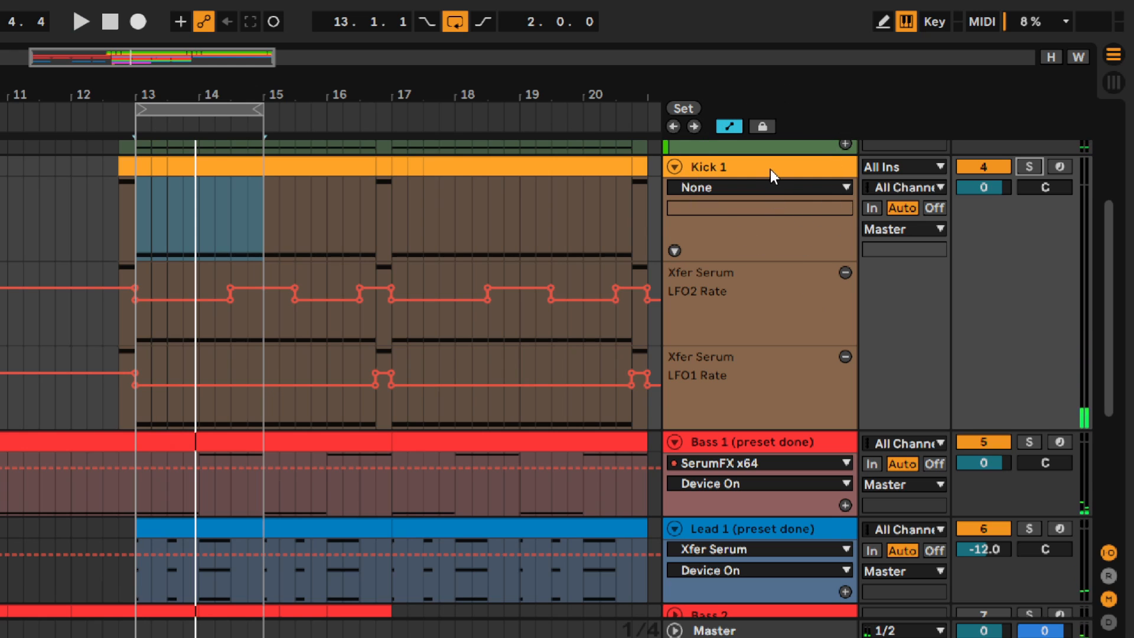
Duplicate the Kick 1 track and bypass the EQ and compressor in the copy's Serum effects
left_click(773, 167)
key("ctrl+d")
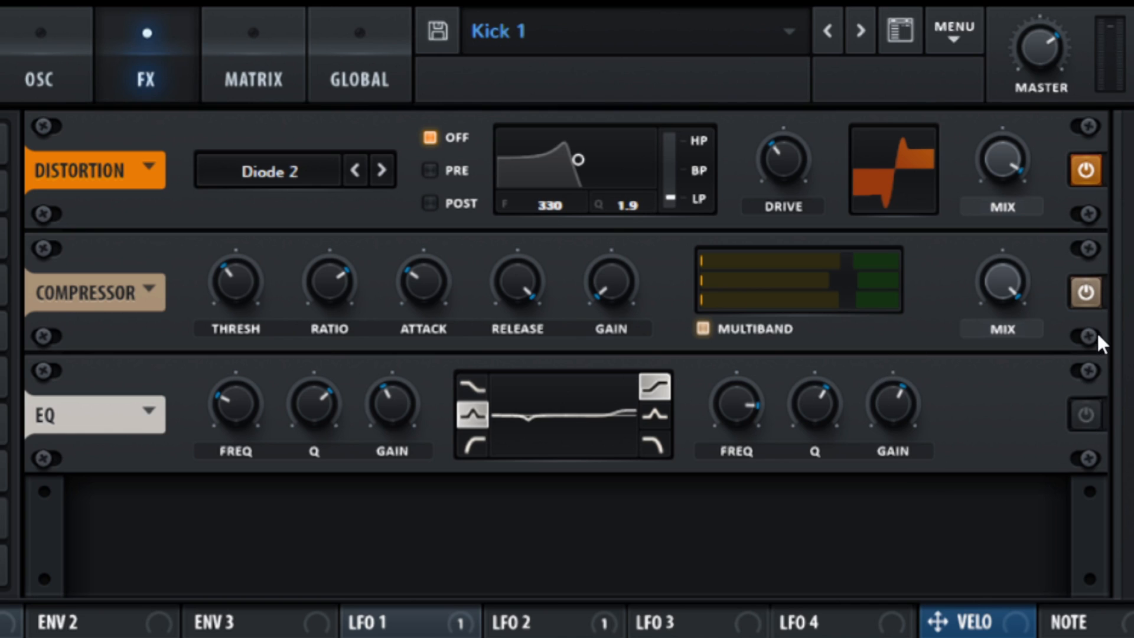
left_click(1084, 299)
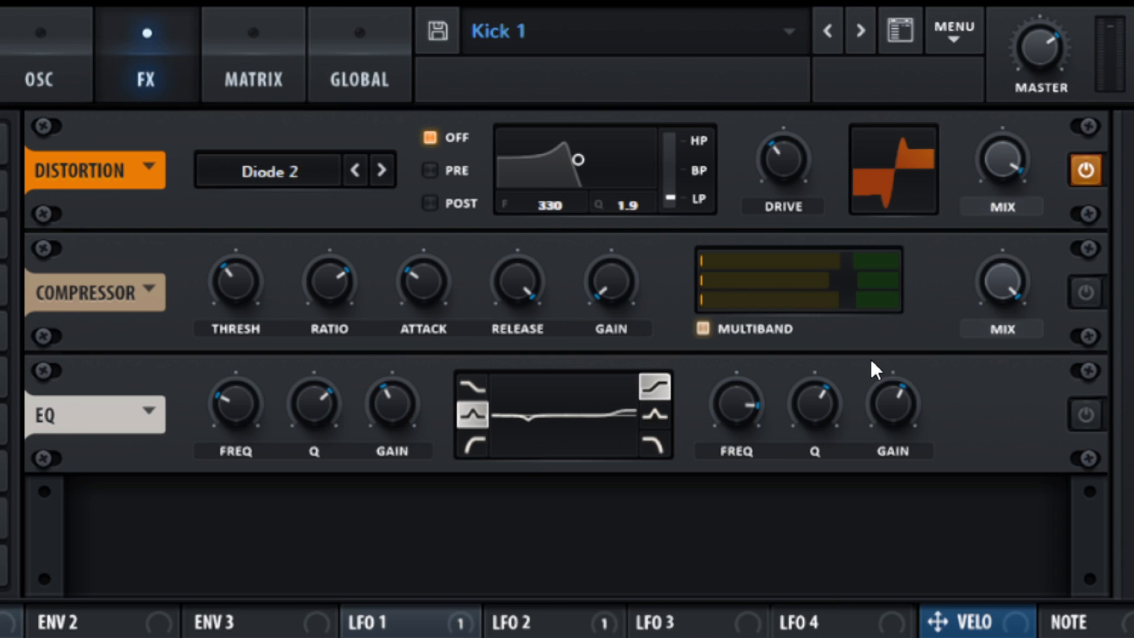
Enable the oscillator page's filter as Scream LP at full mix, with oscillator A routed through it
left_click(56, 71)
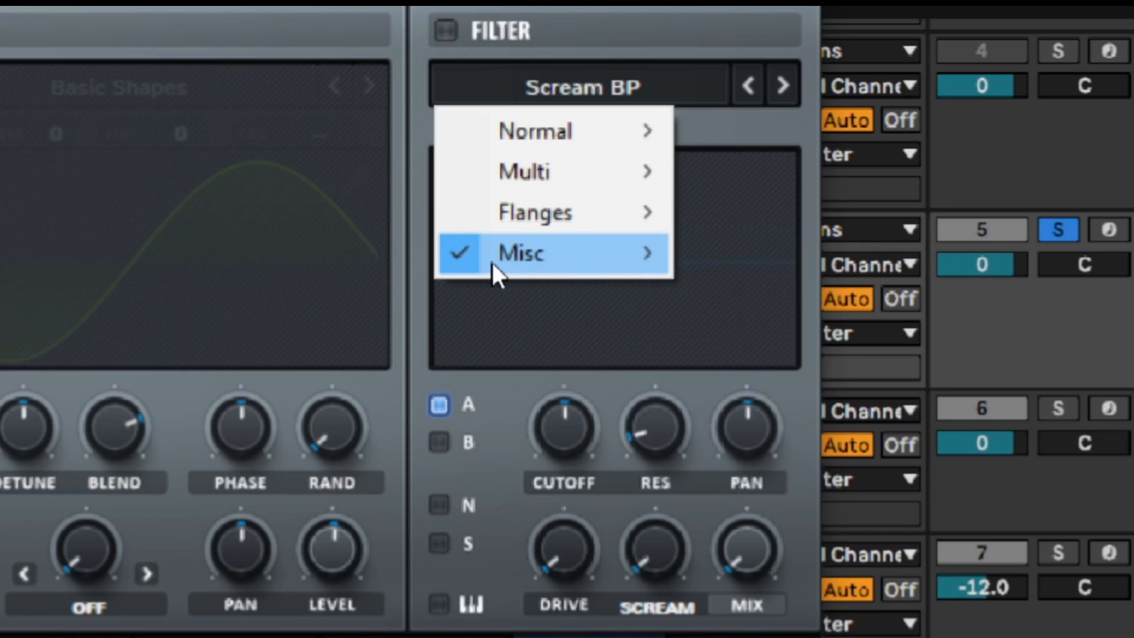
mouse_move(523, 264)
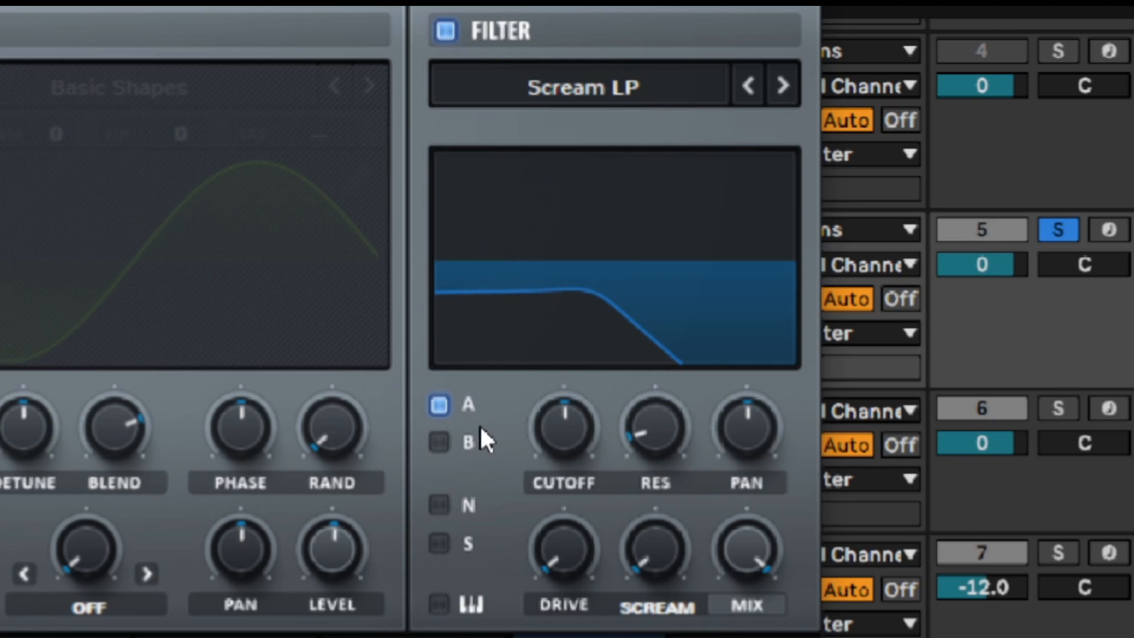
left_click(446, 416)
Raise the filter's resonance well above the midpoint and set its cutoff just below the midpoint
left_click_drag(566, 413, 558, 349)
left_click_drag(674, 455, 678, 219)
mouse_move(573, 447)
left_mouse_down()
mouse_move(605, 306)
mouse_move(580, 318)
mouse_move(552, 400)
mouse_move(552, 524)
mouse_move(562, 443)
left_mouse_up()
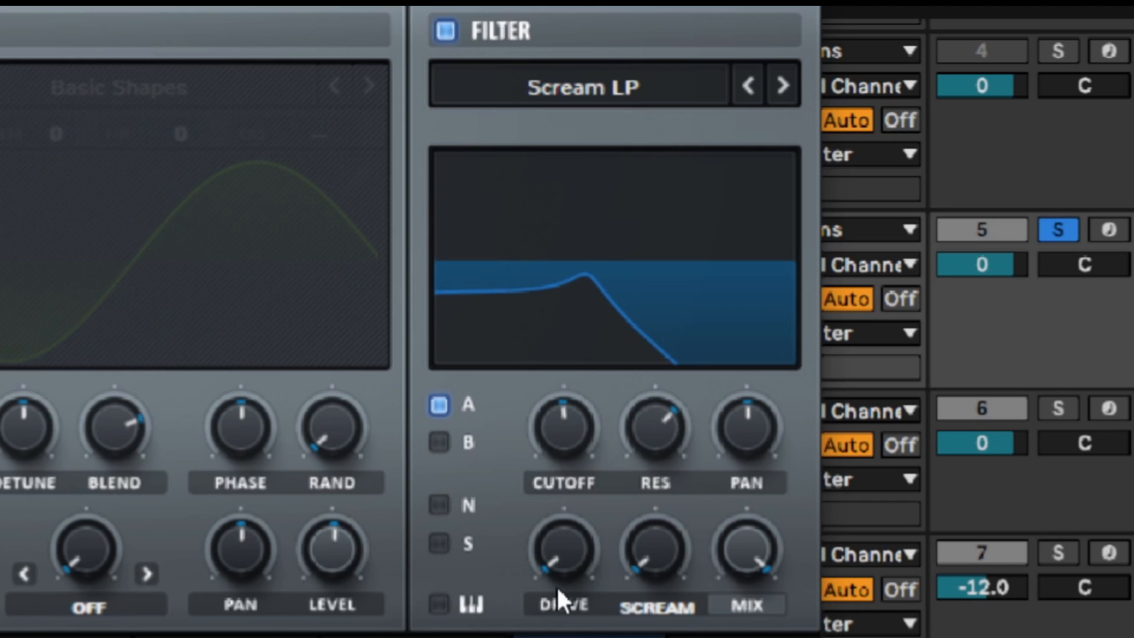
Try the filter's drive raised and at zero, and settle on drive at the midpoint with Scream at about a quarter
left_click_drag(551, 557, 588, 391)
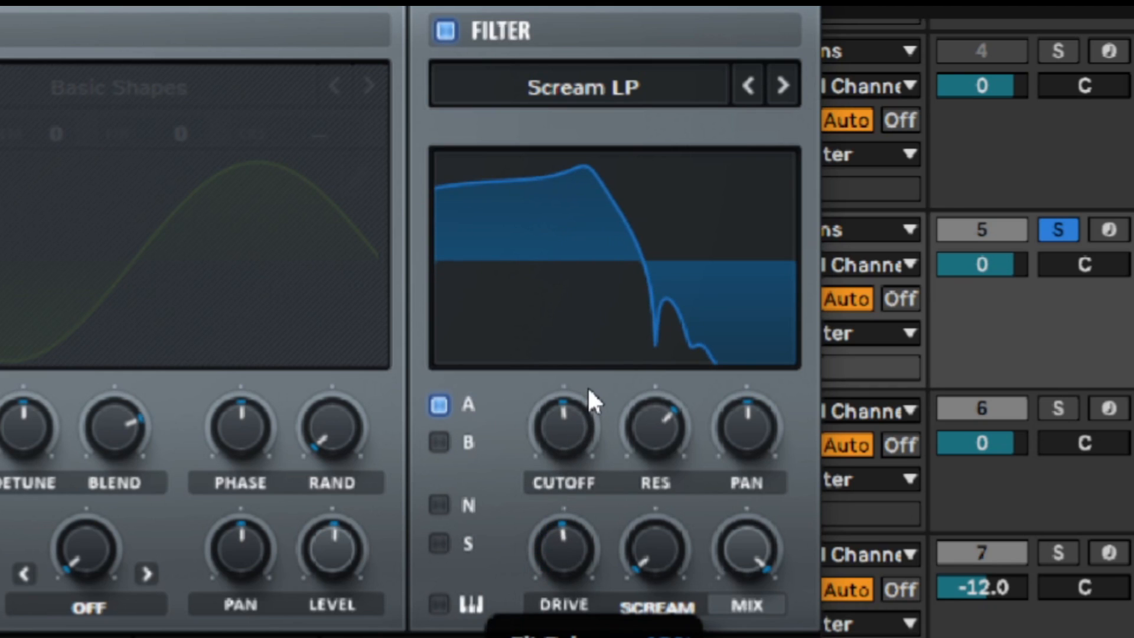
left_click(645, 540)
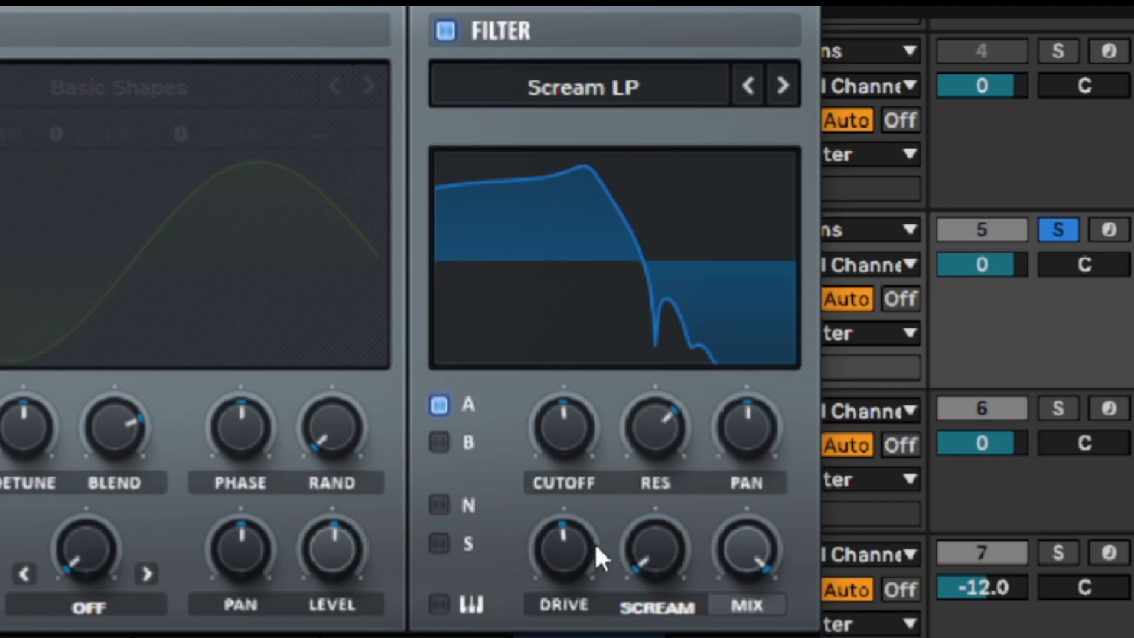
left_click_drag(574, 543, 581, 626)
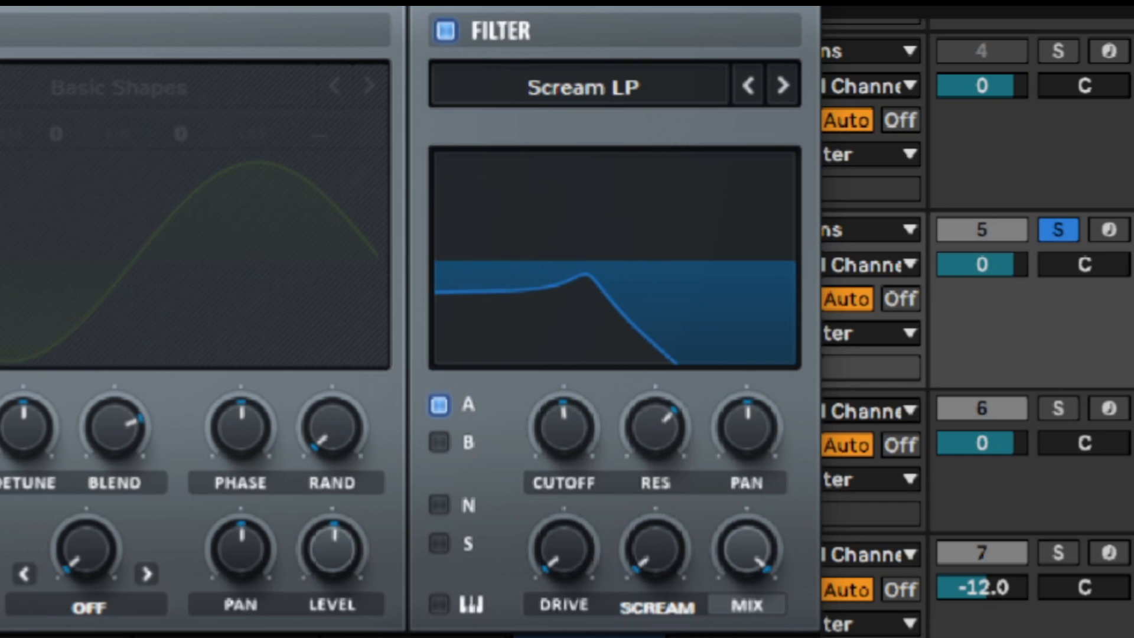
left_click_drag(644, 534, 600, 366)
left_click_drag(646, 532, 636, 424)
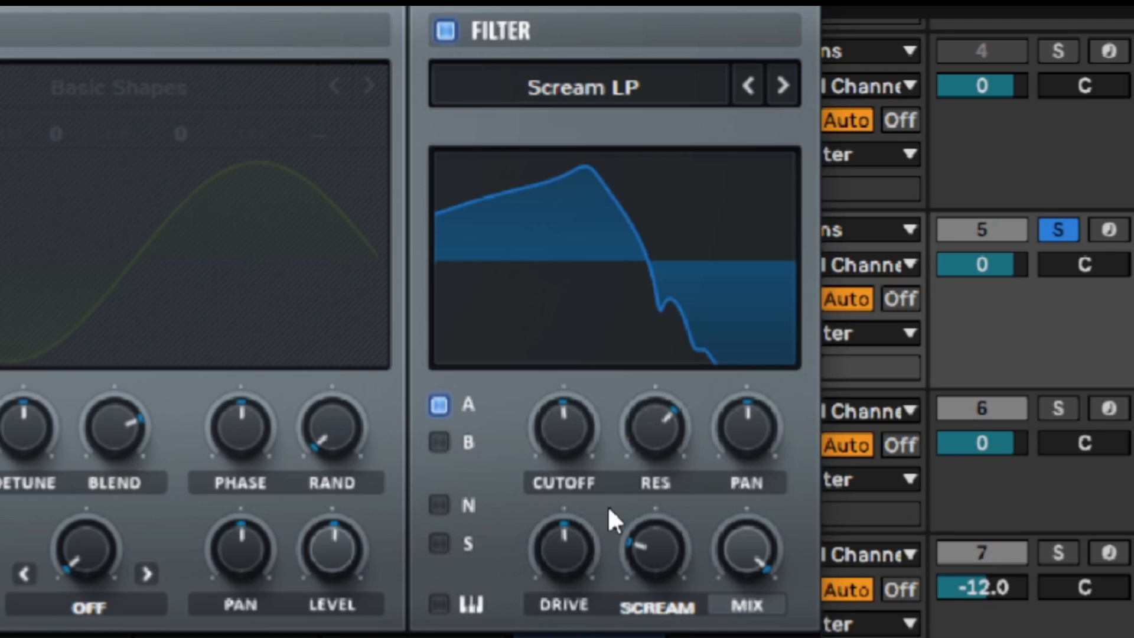
Sweep the Scream LP filter's cutoff down and up, settling moderately below the midpoint
scroll(570, 442, "down", 4)
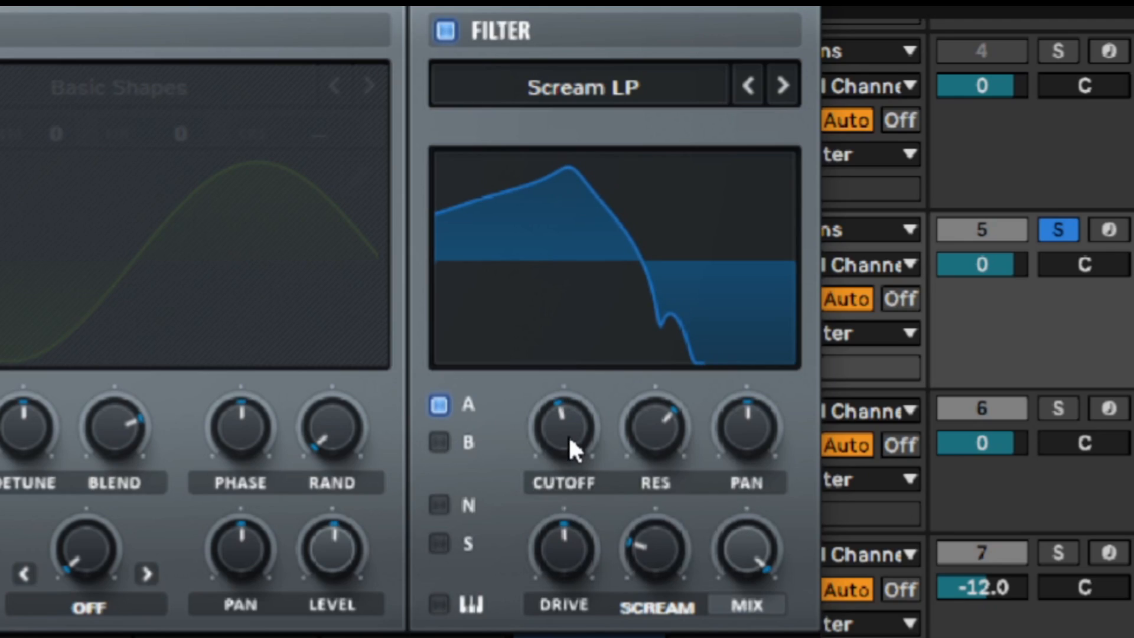
scroll(569, 440, "down", 5)
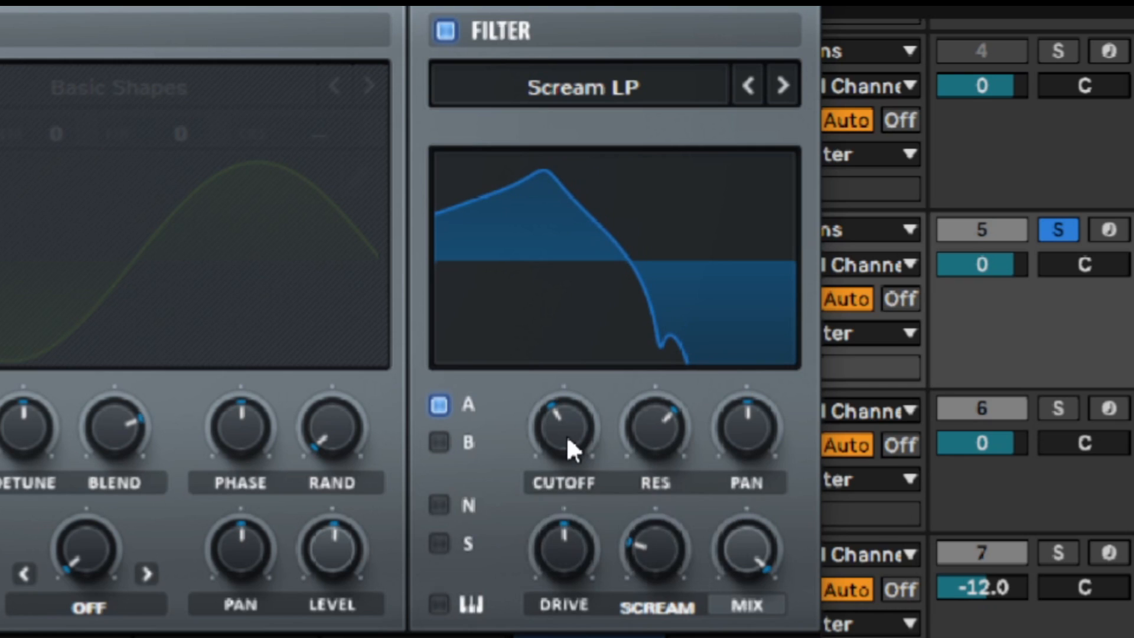
scroll(567, 437, "up", 5)
scroll(561, 440, "down", 3)
scroll(550, 438, "down", 1)
scroll(551, 438, "up", 2)
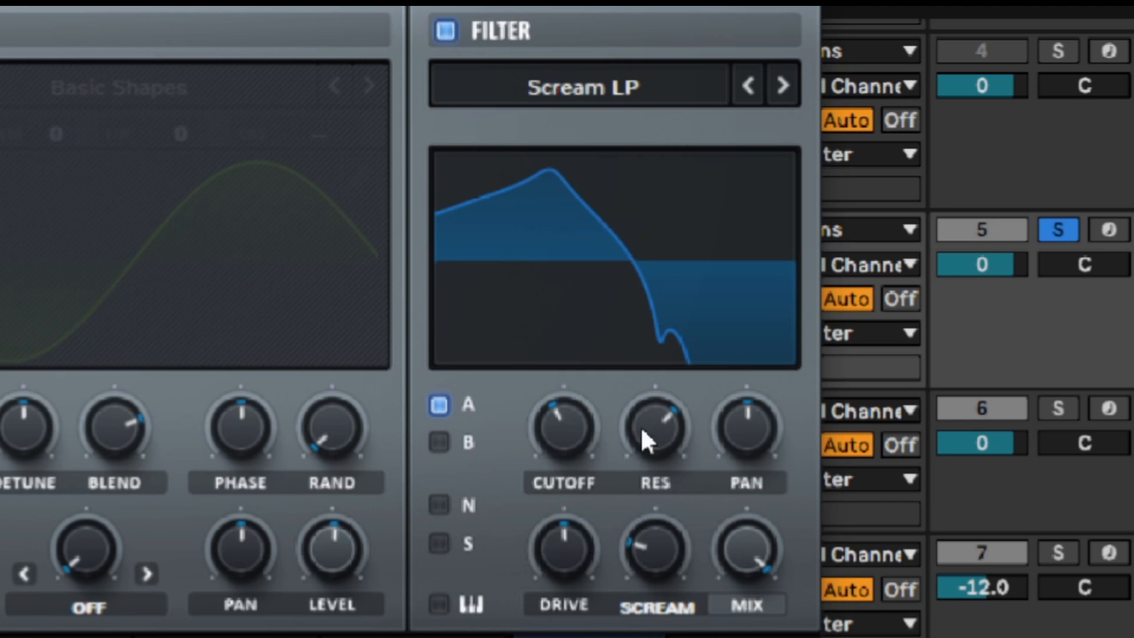
Lower the filter's resonance below the midpoint and raise its drive slightly above the midpoint
scroll(650, 437, "down", 6)
scroll(654, 426, "down", 3)
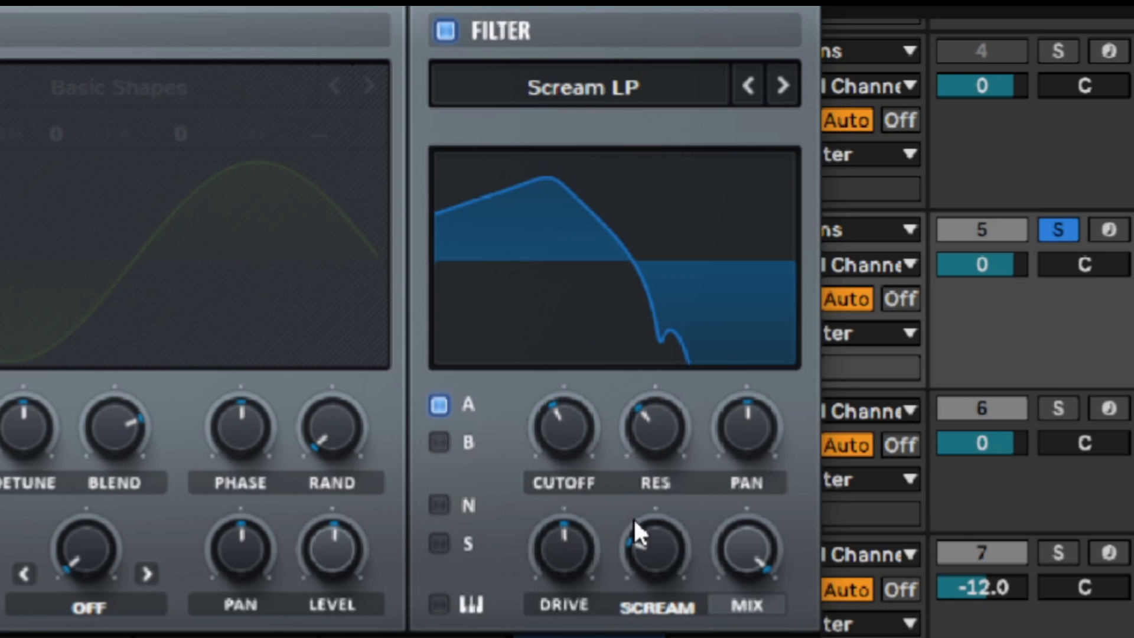
scroll(578, 547, "up", 3)
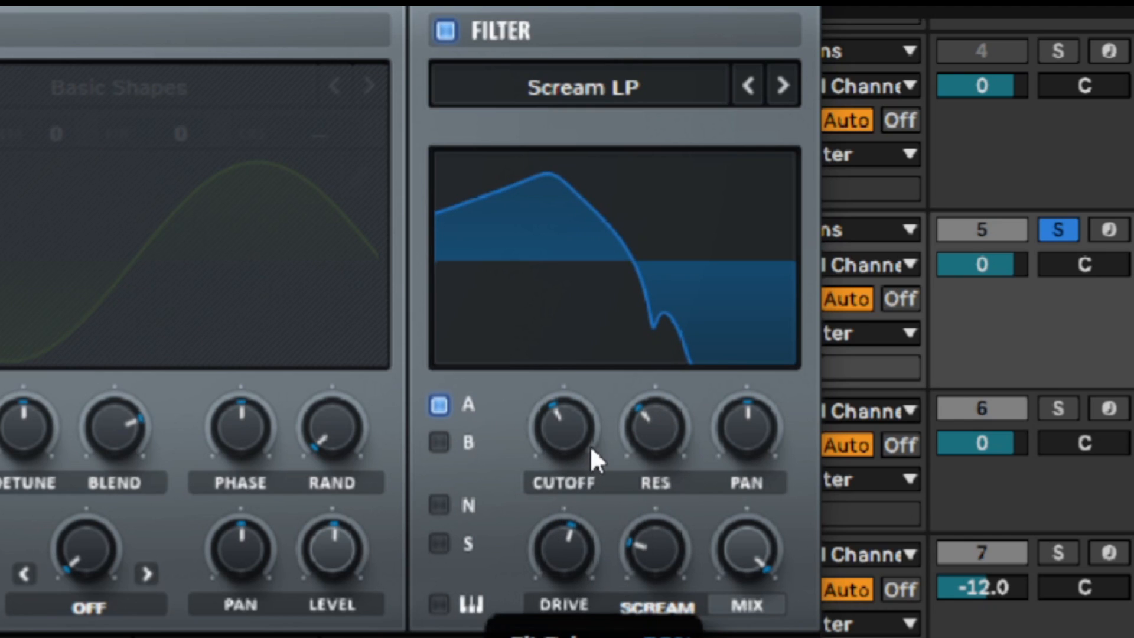
Lower the duplicated kick's Serum master volume to slightly below the midpoint
scroll(661, 556, "down", 3)
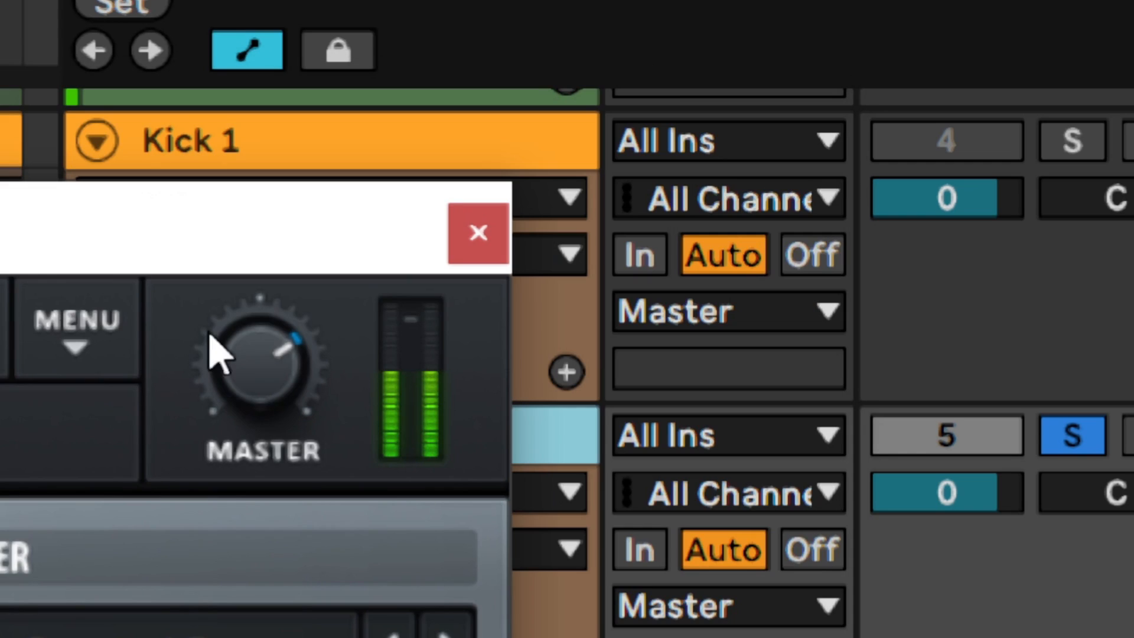
left_click_drag(260, 374, 232, 637)
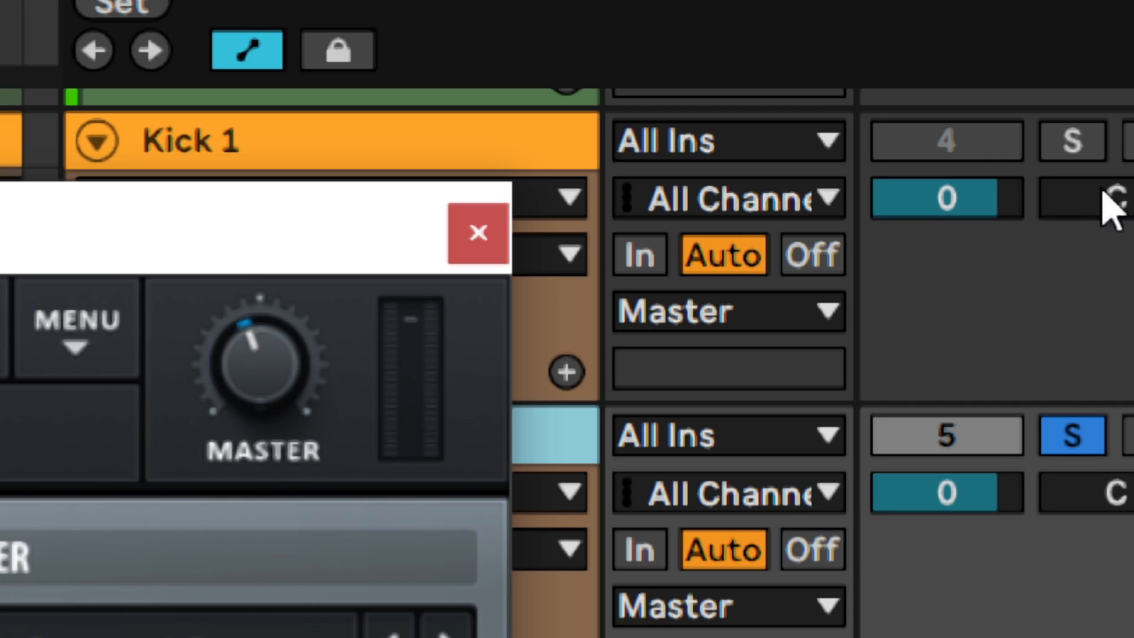
Solo the original kick together with its layer and compare the kick with the layer's solo off and on
left_click(1090, 143)
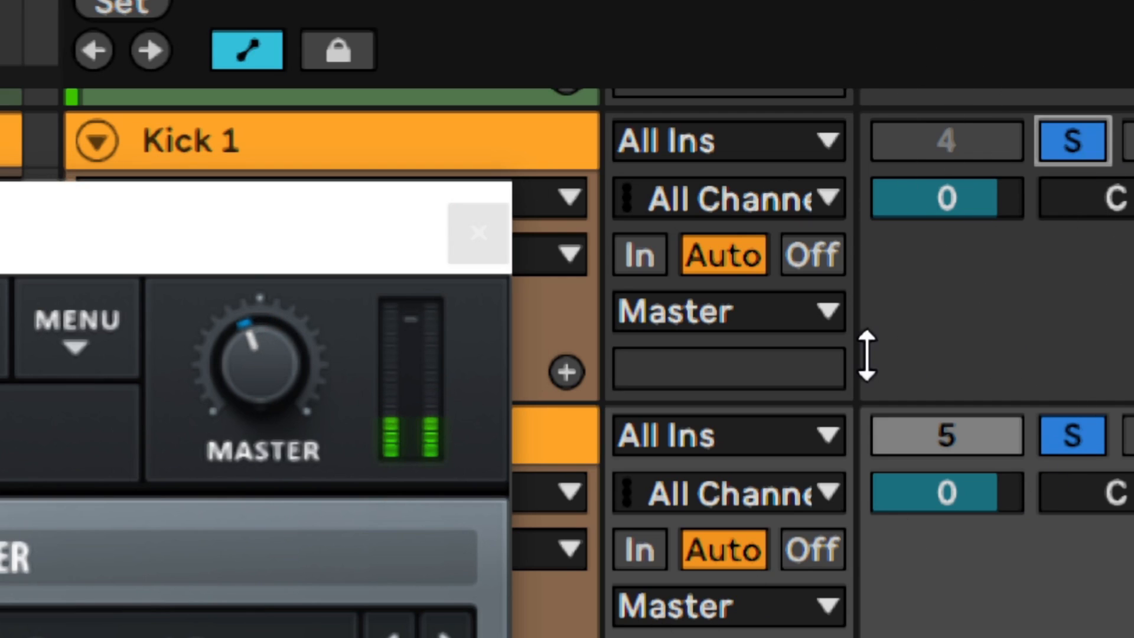
left_click(1073, 440)
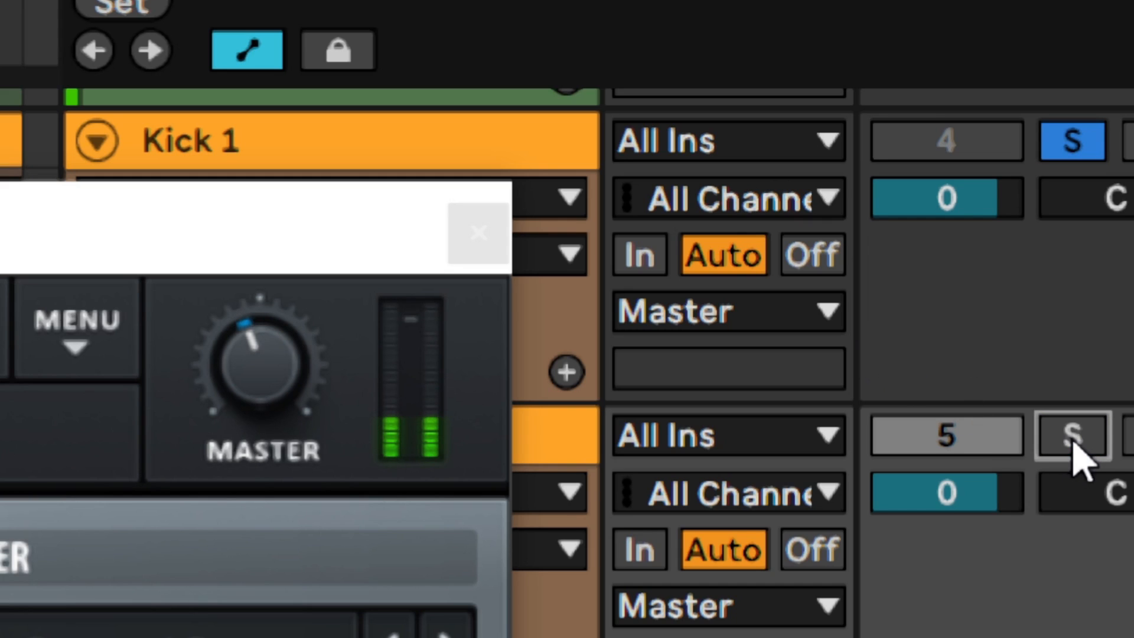
left_click(1072, 440)
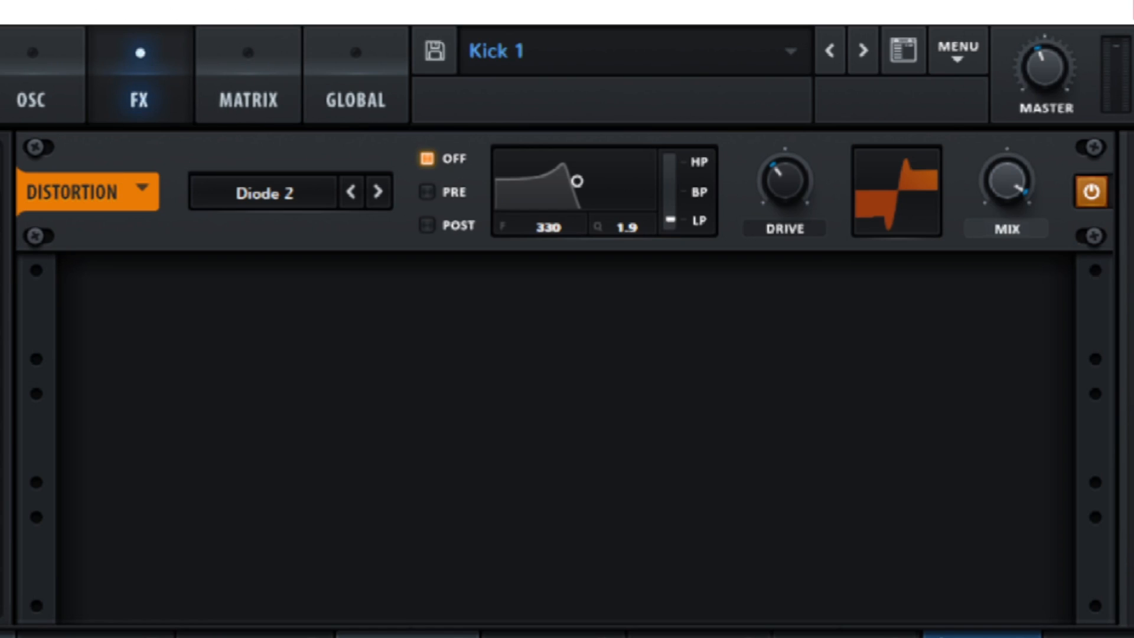
Add a High 12 filter effect to the layer's Serum and set its cutoff slightly below the midpoint
left_click(3, 582)
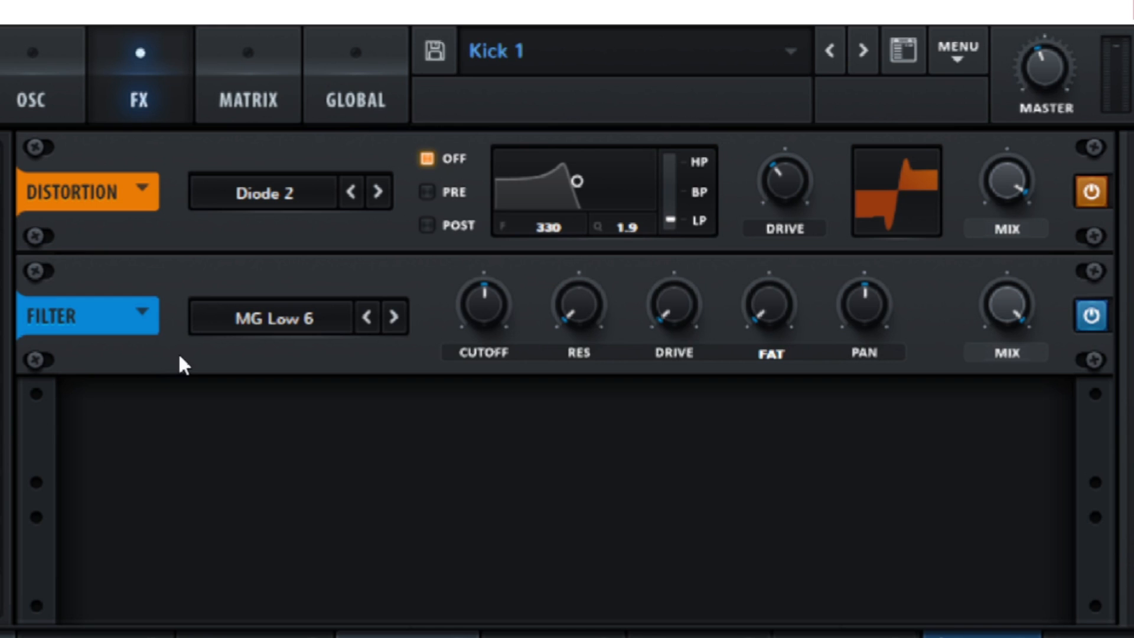
left_click(261, 314)
mouse_move(274, 354)
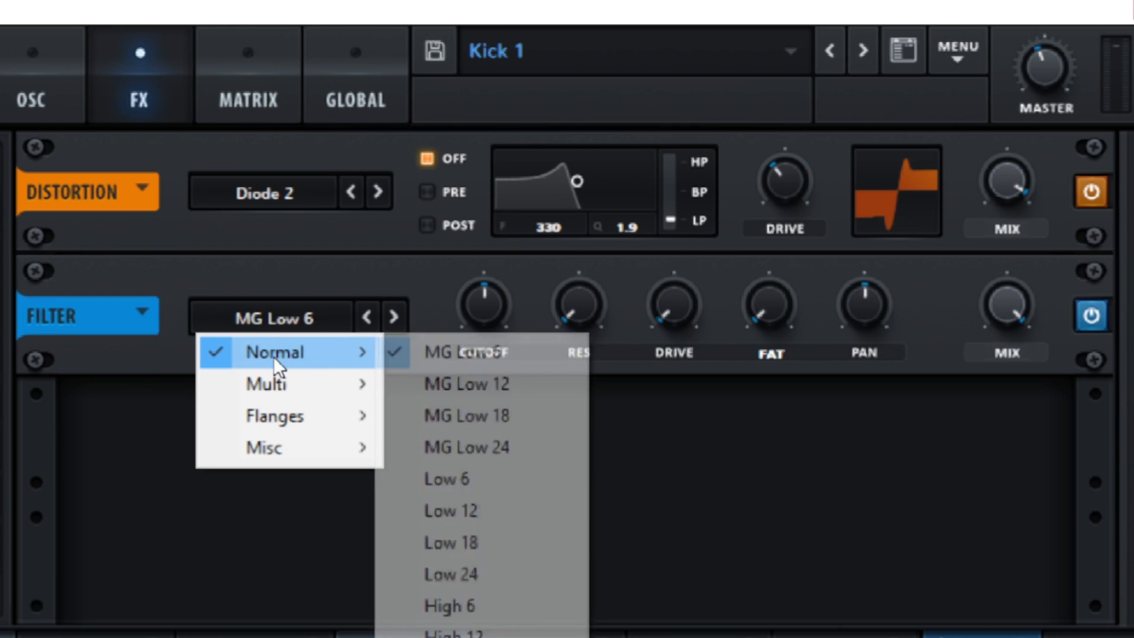
left_click(452, 630)
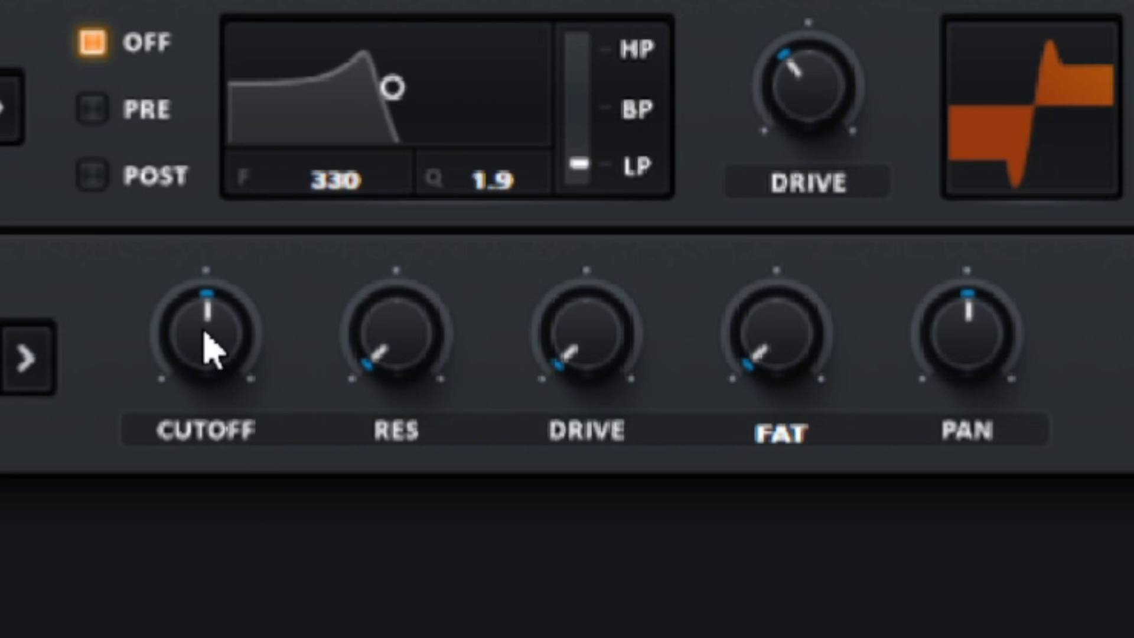
mouse_move(200, 332)
scroll(200, 332, "down", 4)
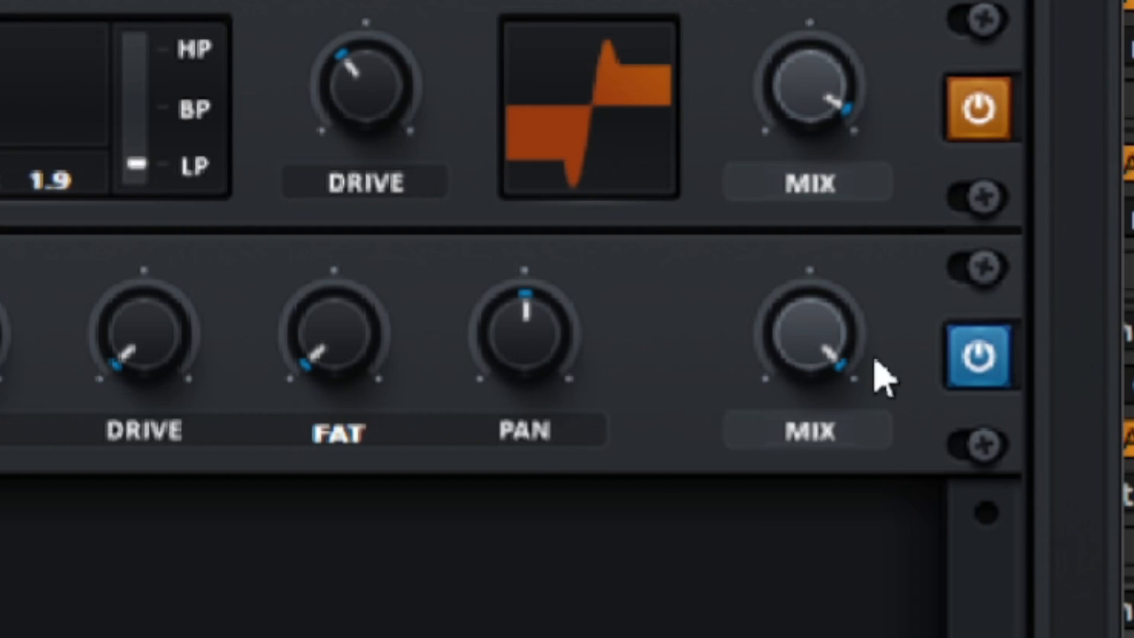
Compare the layered kick with the layer's high-pass filter bypassed and enabled, leaving the filter on
left_click(982, 367)
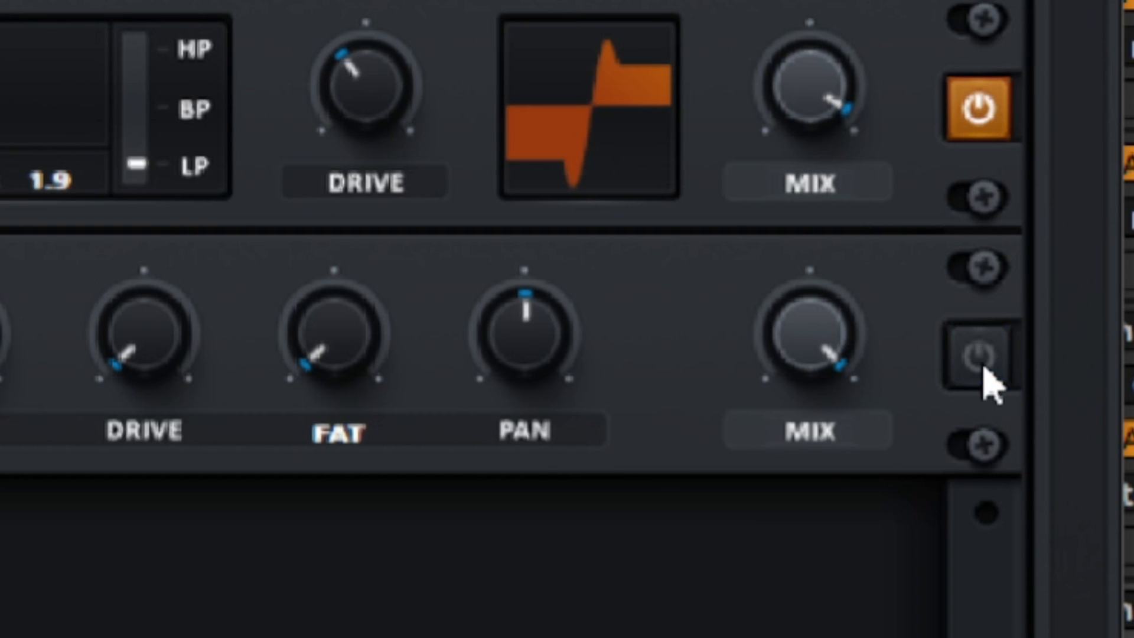
left_click(984, 374)
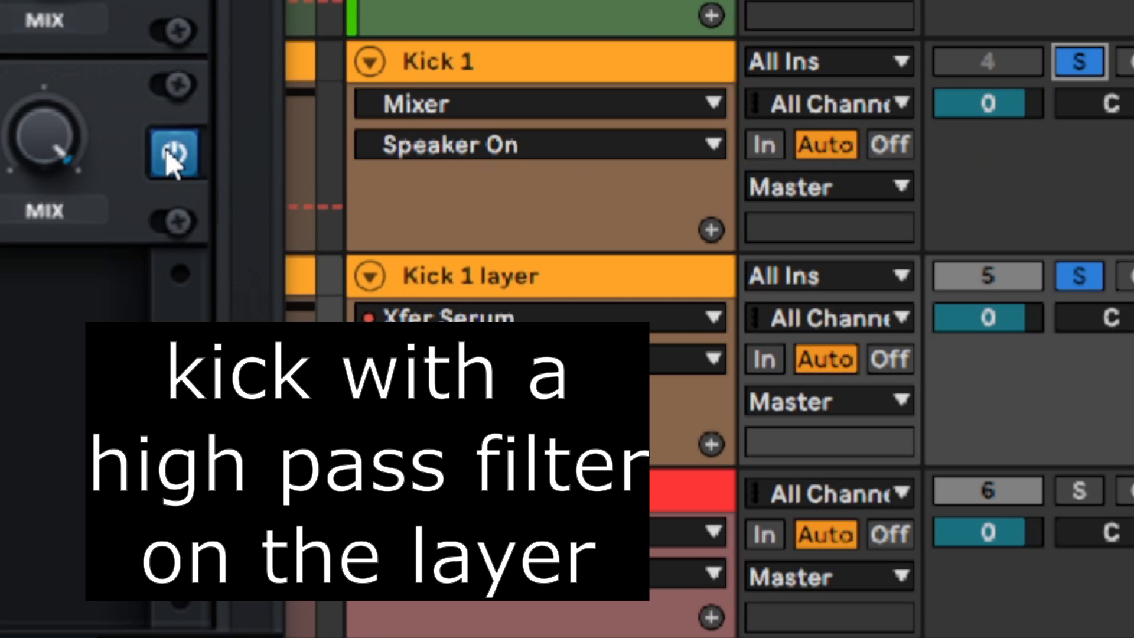
left_click(171, 154)
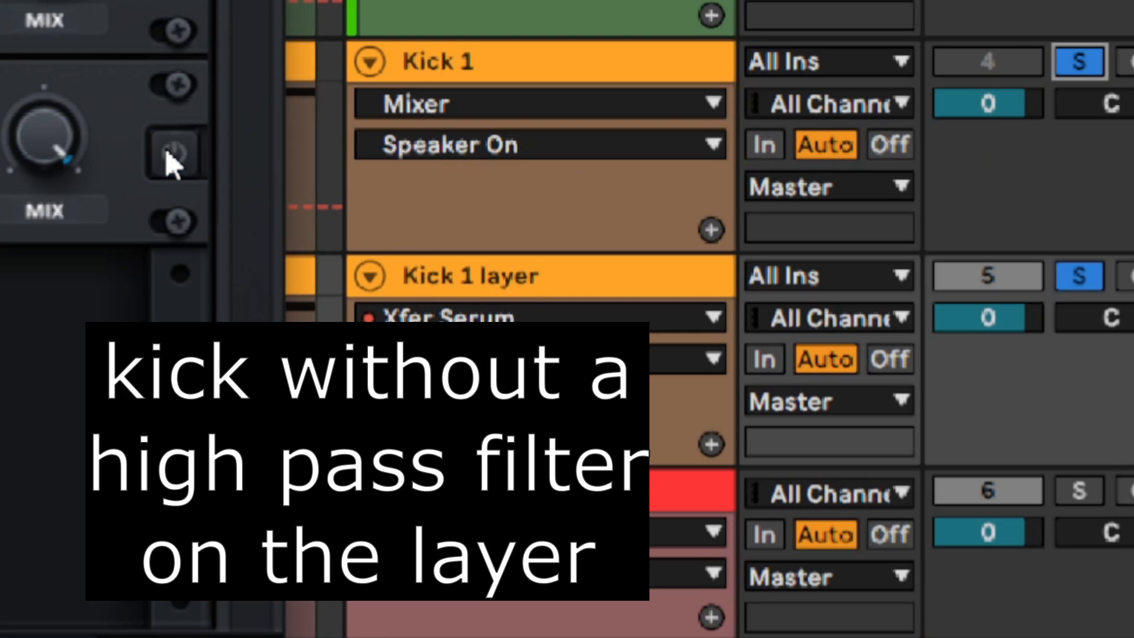
left_click(173, 154)
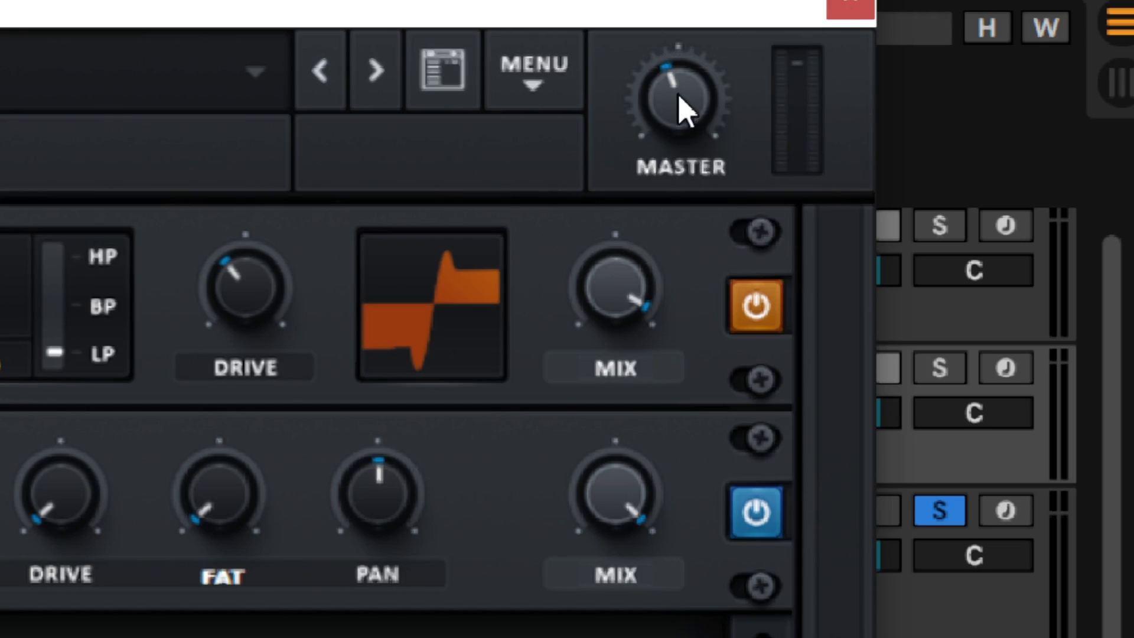
Switch the effects filter's Mix control to Level and assign LFO 4 to it as a modulation source
left_click(617, 582)
left_click(615, 573)
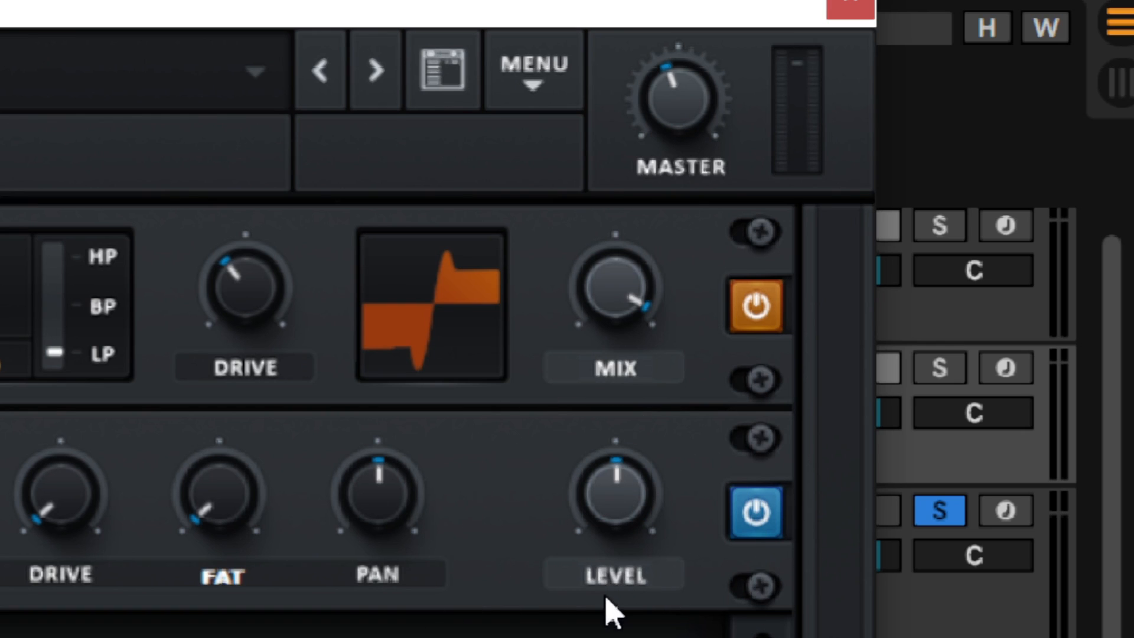
left_click(608, 486)
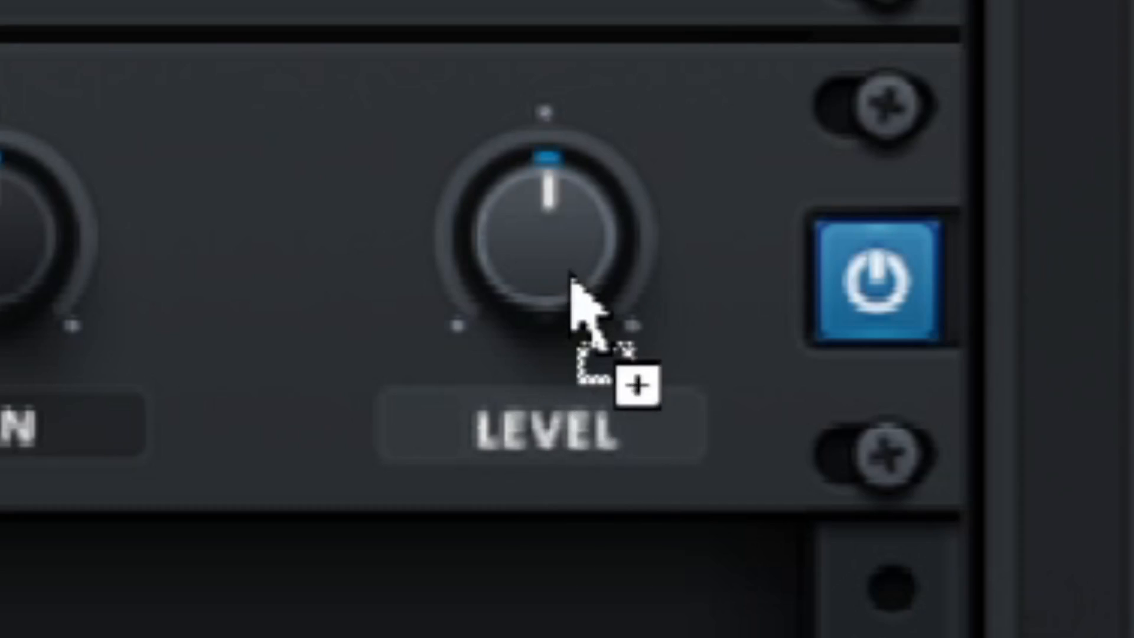
left_click_drag(578, 299, 587, 314)
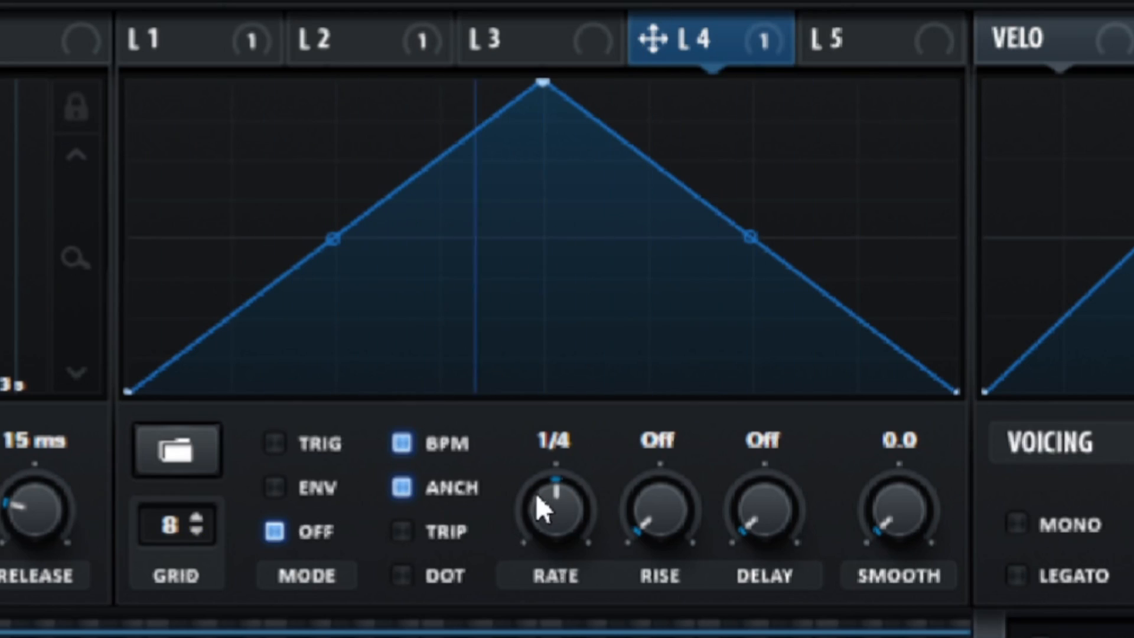
Reshape LFO 4 into a rising ramp that reaches maximum past the halfway point and holds there to the end
left_click_drag(544, 126, 975, 6)
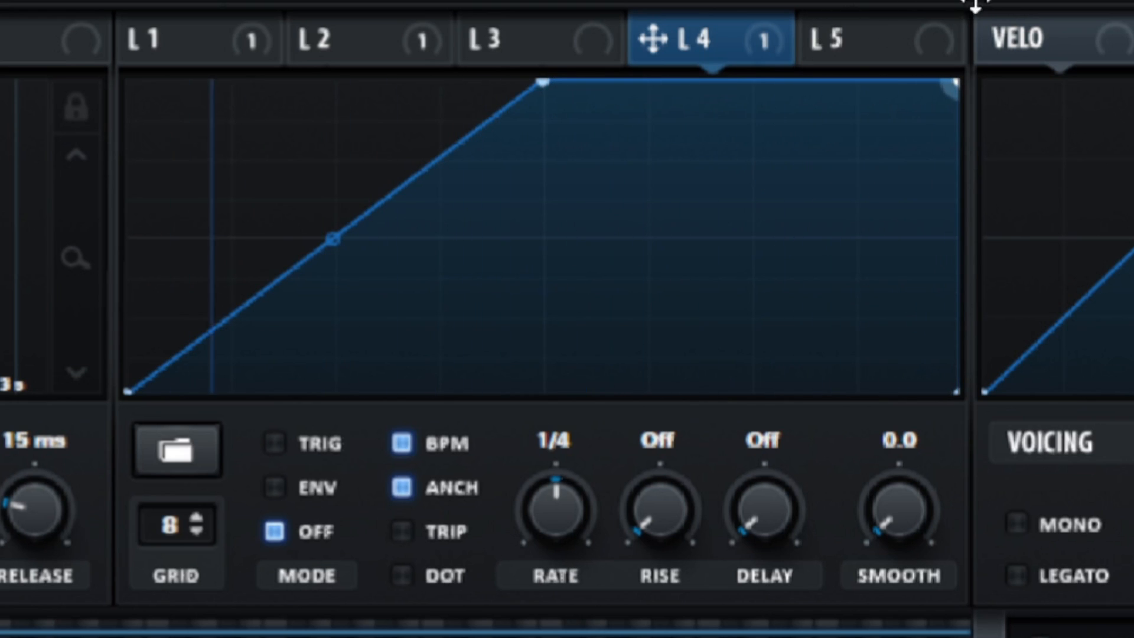
left_click_drag(541, 84, 719, 38)
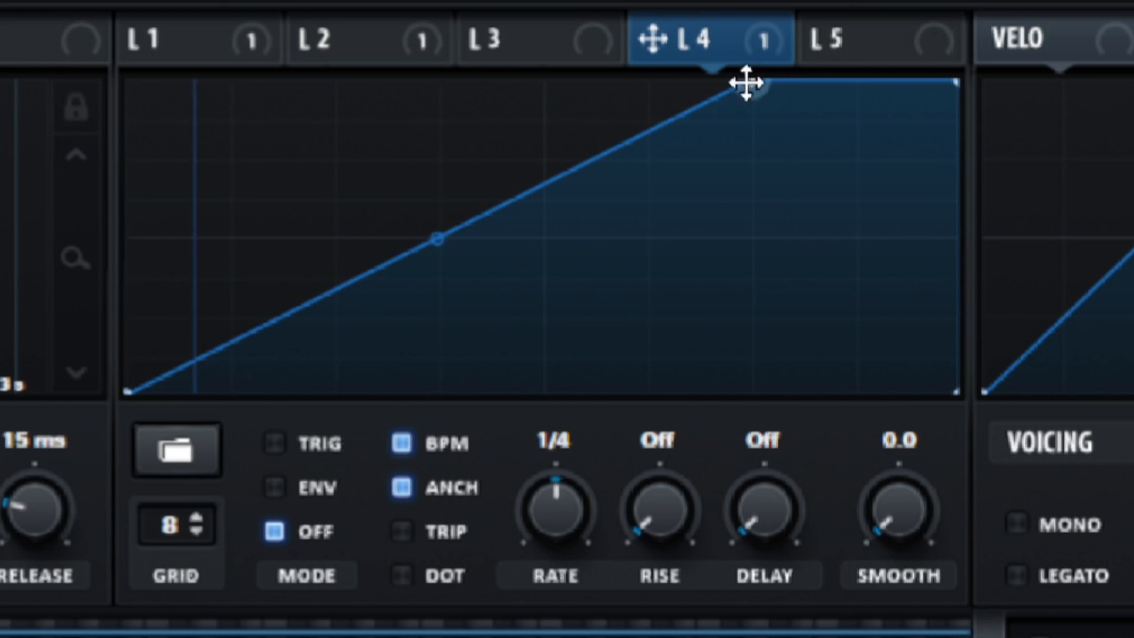
left_click_drag(746, 82, 671, 69)
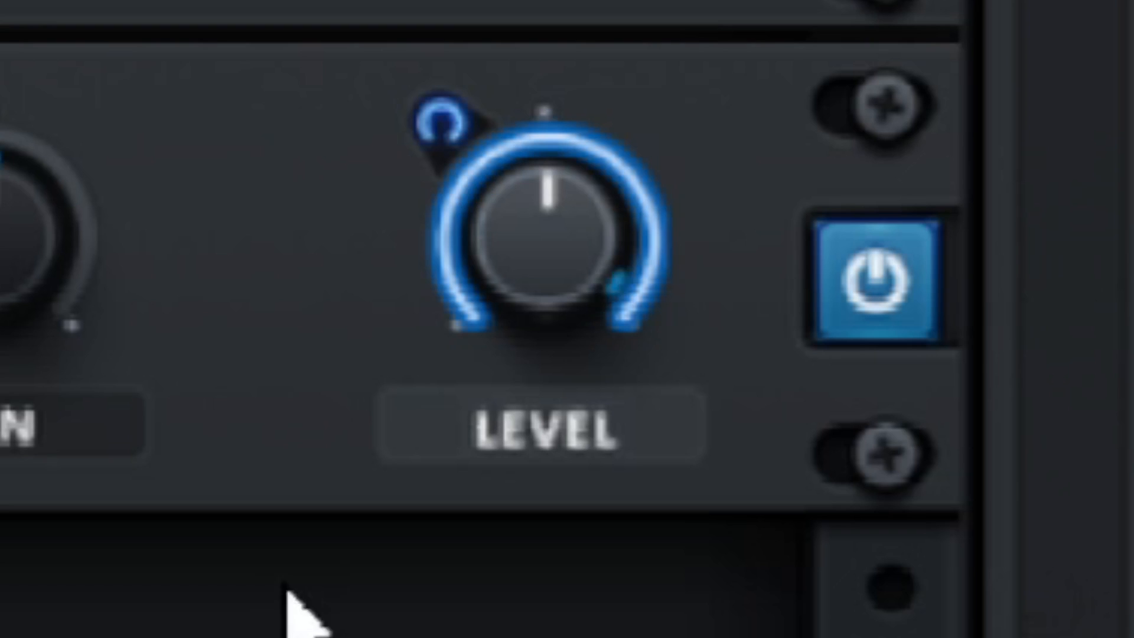
Lower the effects filter's Level close to its minimum with a smaller LFO 4 modulation range
mouse_move(535, 407)
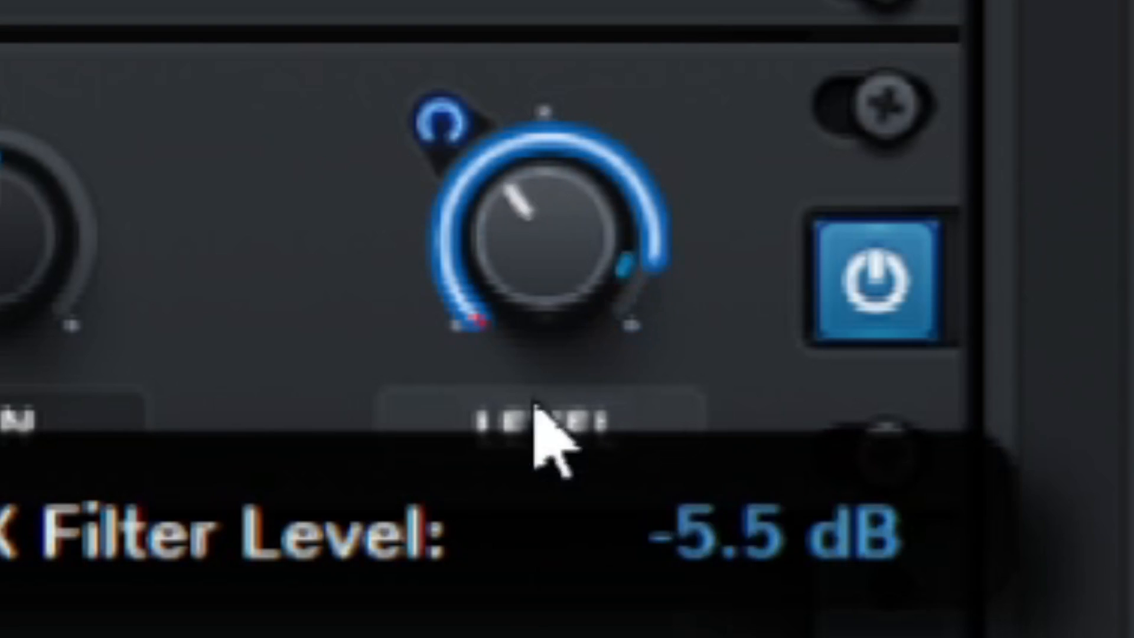
left_click_drag(458, 131, 390, 397)
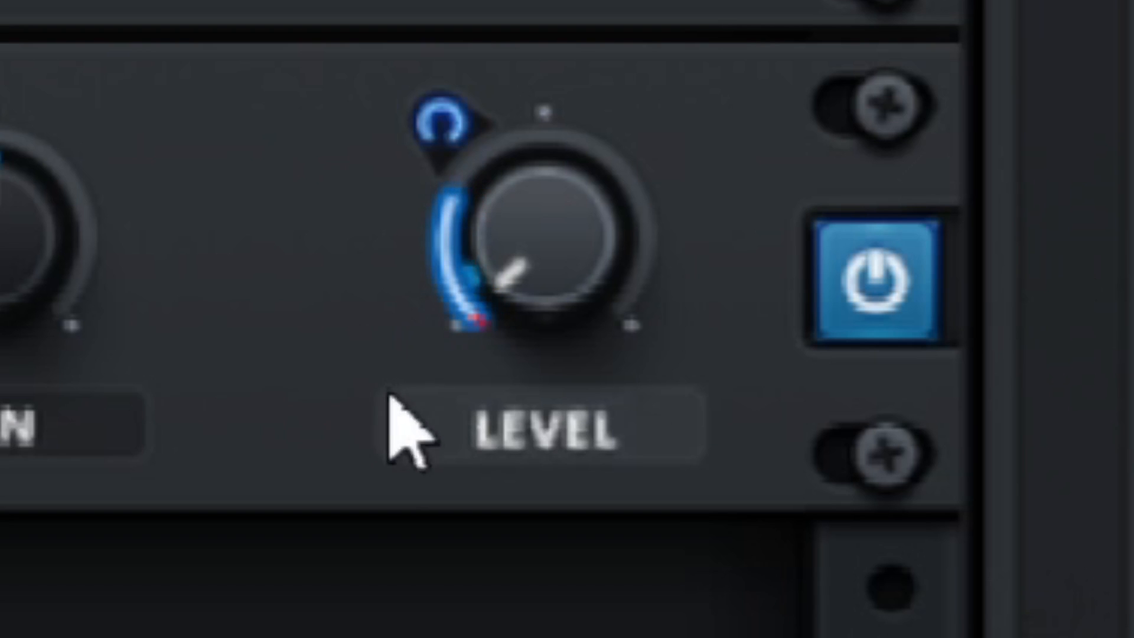